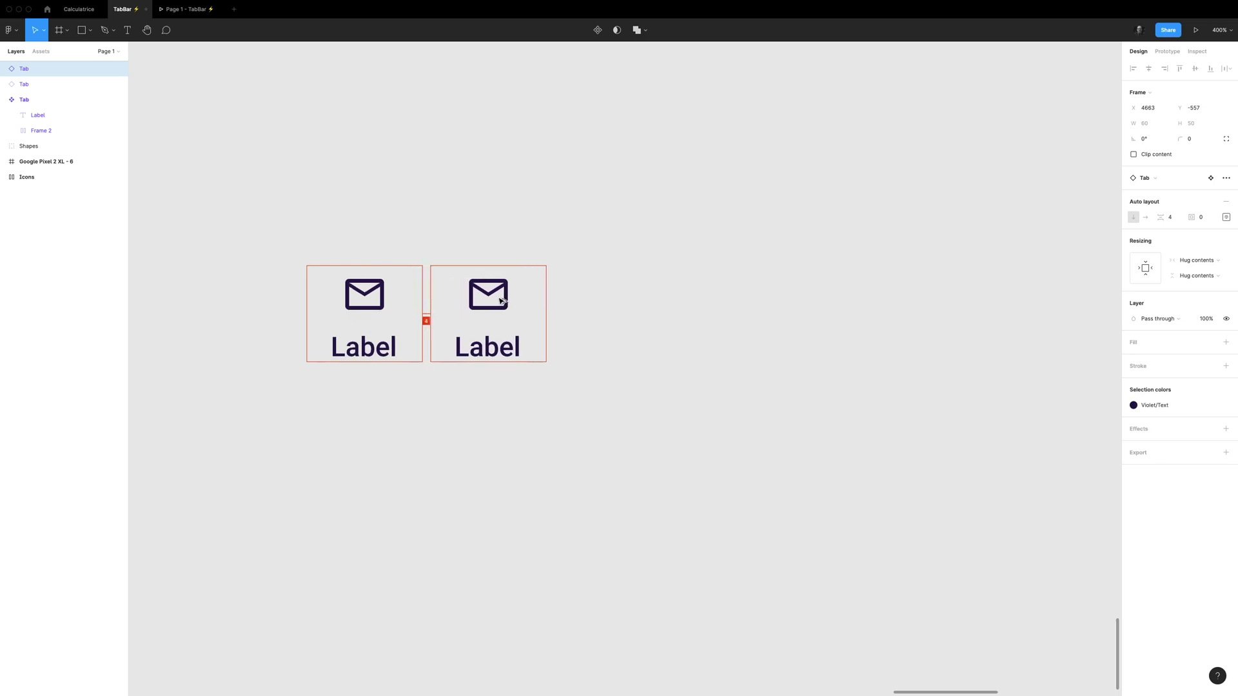
# - Duplicate the Tab instance until four stand in a row, and wrap those four in a horizontal auto layout frame
pyautogui.press('super+d')
pyautogui.press('super+d')
pyautogui.click(596, 219)
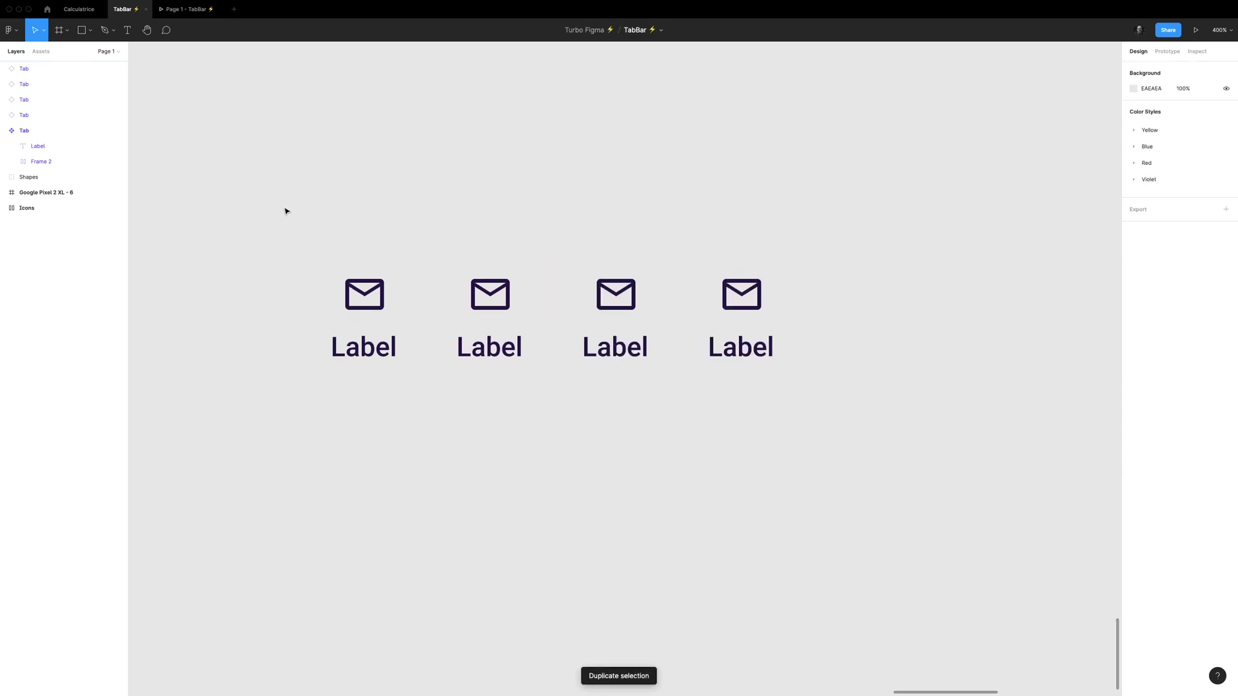
pyautogui.moveTo(288, 211); pyautogui.dragTo(914, 461)
pyautogui.hotkey('shift', 'a')
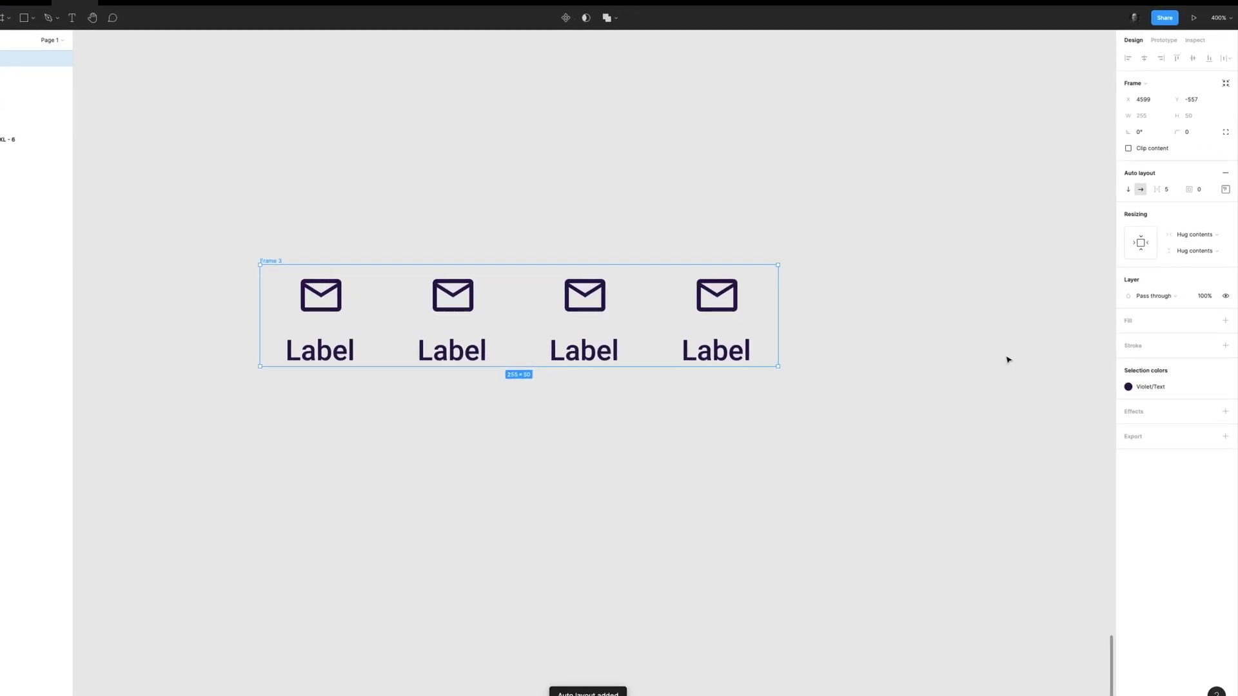
# - Set the auto layout padding to 10 at the top and 20 on the right, bottom and left sides
pyautogui.click(1226, 193)
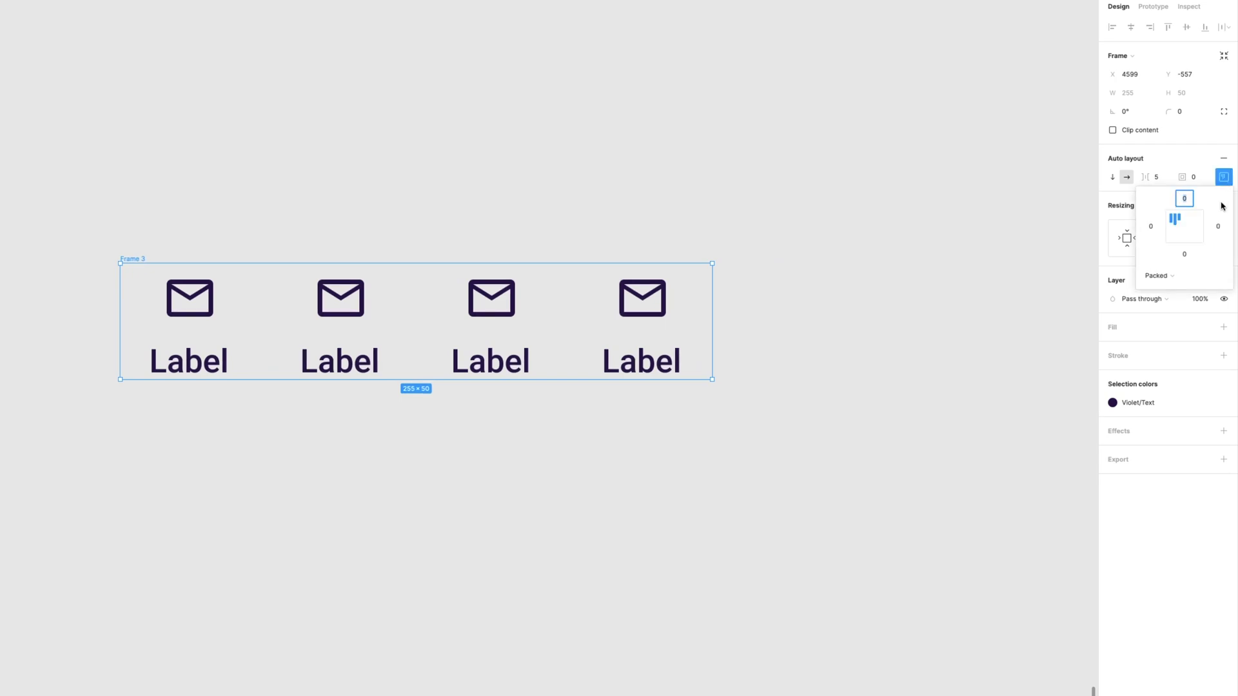
pyautogui.write('10')
pyautogui.press('Tab')
pyautogui.write('20')
pyautogui.press('Tab')
pyautogui.write('20')
pyautogui.press('Tab')
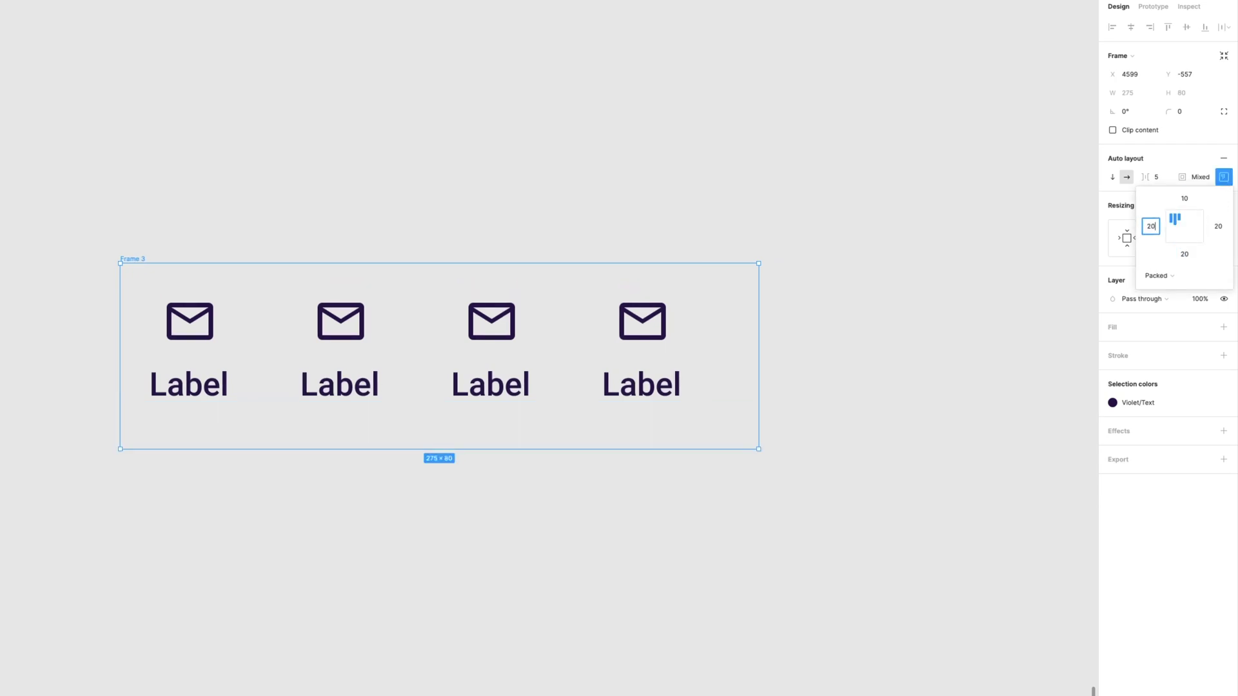
pyautogui.write('20')
pyautogui.press('Tab')
# - Change the frame's auto layout spacing mode to Space between
pyautogui.click(1184, 276)
pyautogui.click(1189, 287)
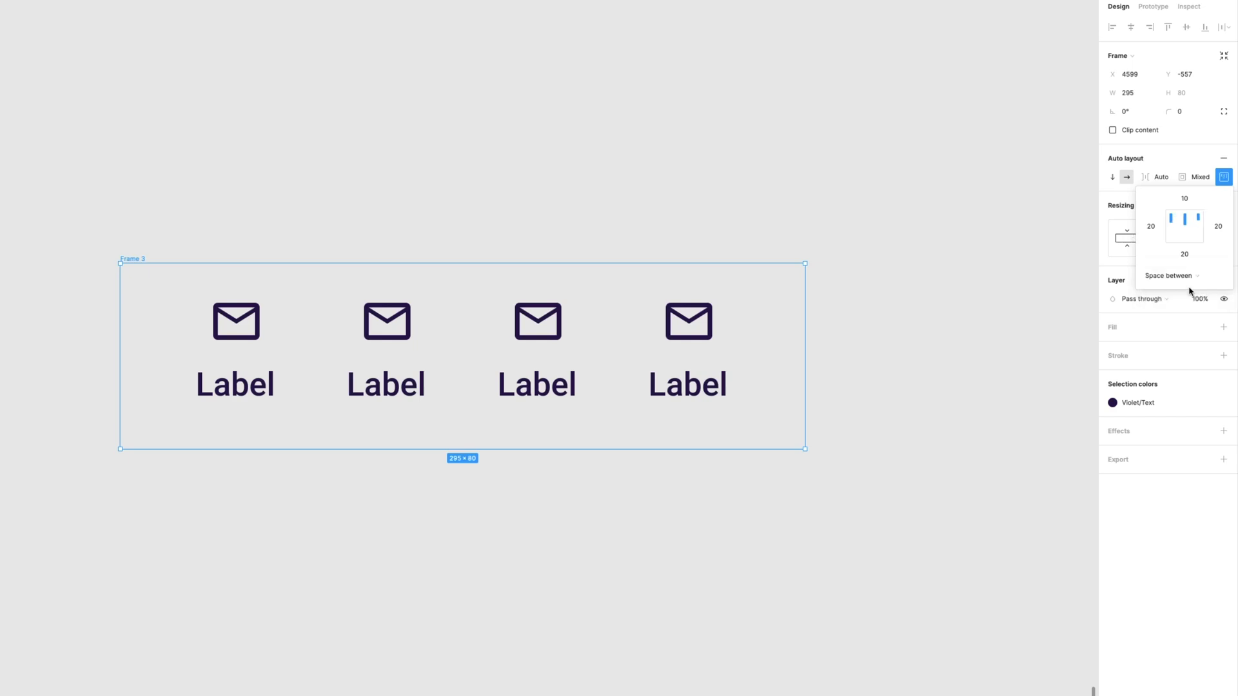
pyautogui.click(950, 249)
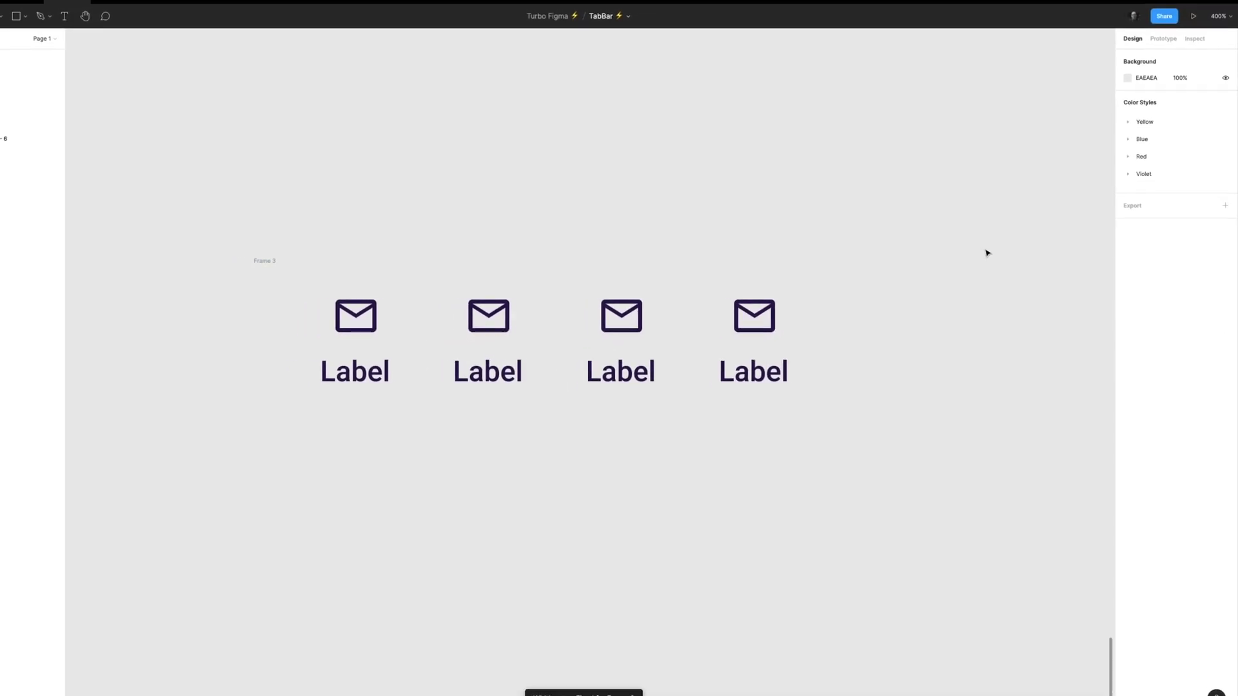
# - Wrap the auto layout frame of four tabs in a new parent frame named TabBar
pyautogui.click(261, 261)
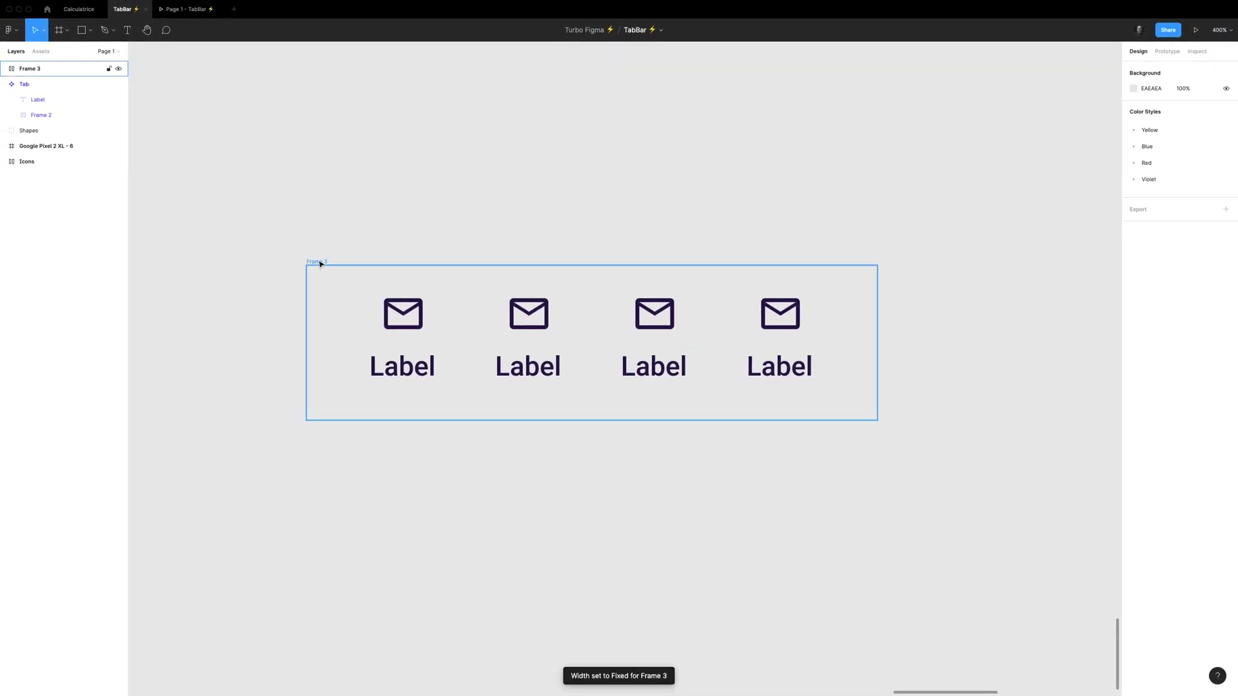
pyautogui.click(3, 69)
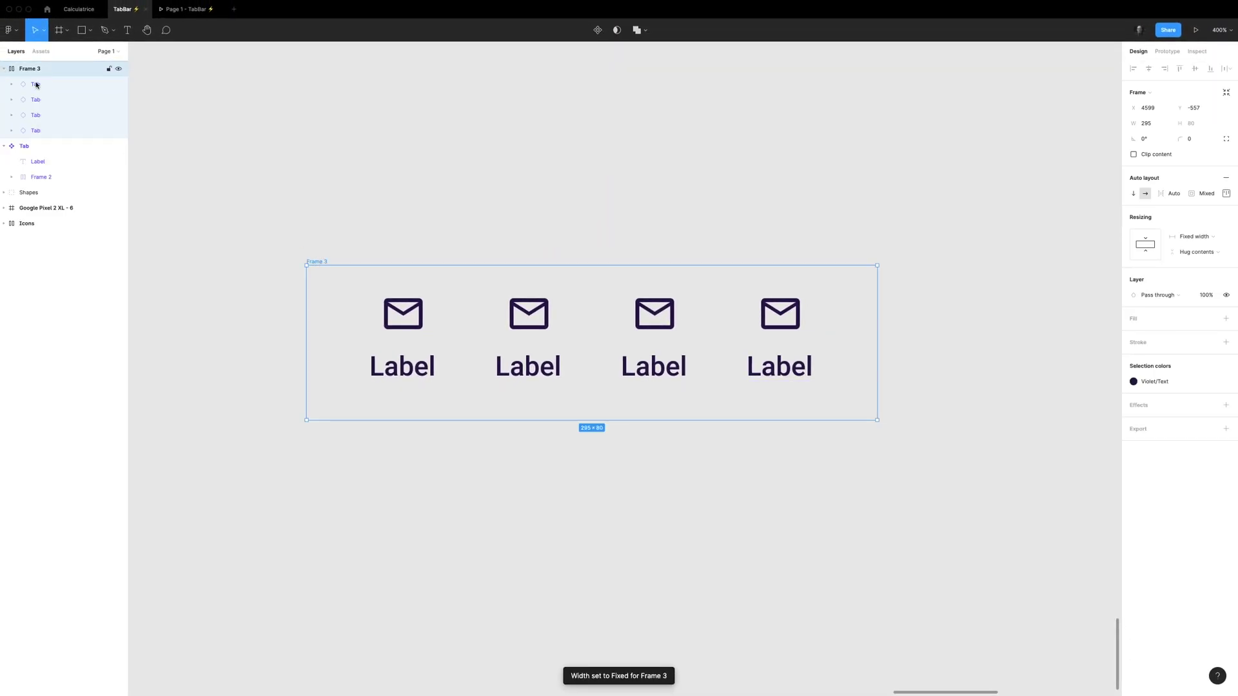
pyautogui.press('super+alt+g')
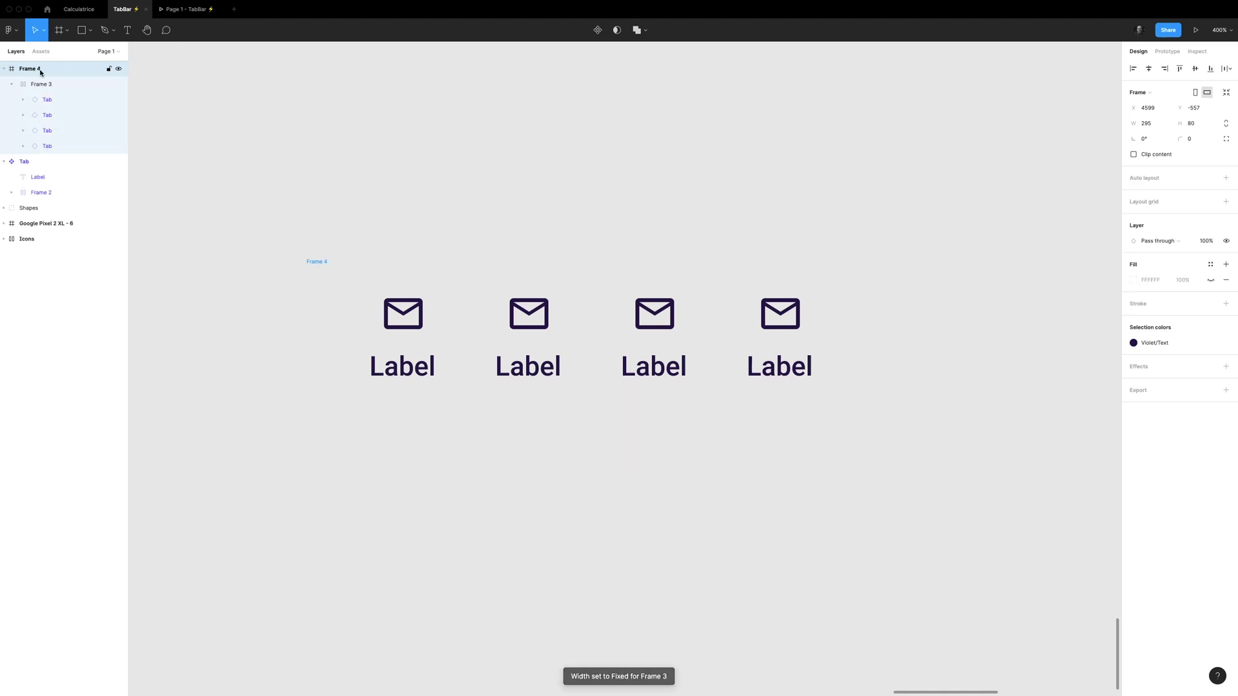
pyautogui.doubleClick(43, 69)
pyautogui.press('Tab')
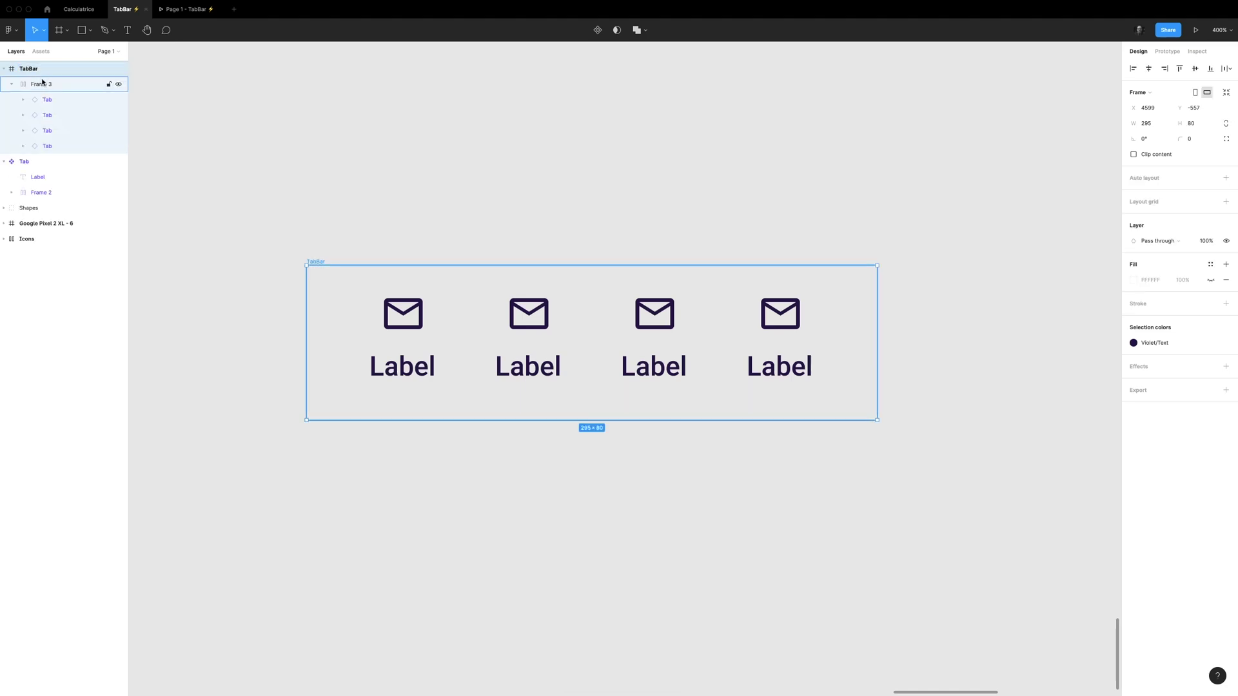
# - Rename the inner auto layout frame Tabs and set its horizontal constraint to Left and right
pyautogui.write('Tabs')
pyautogui.press('Return')
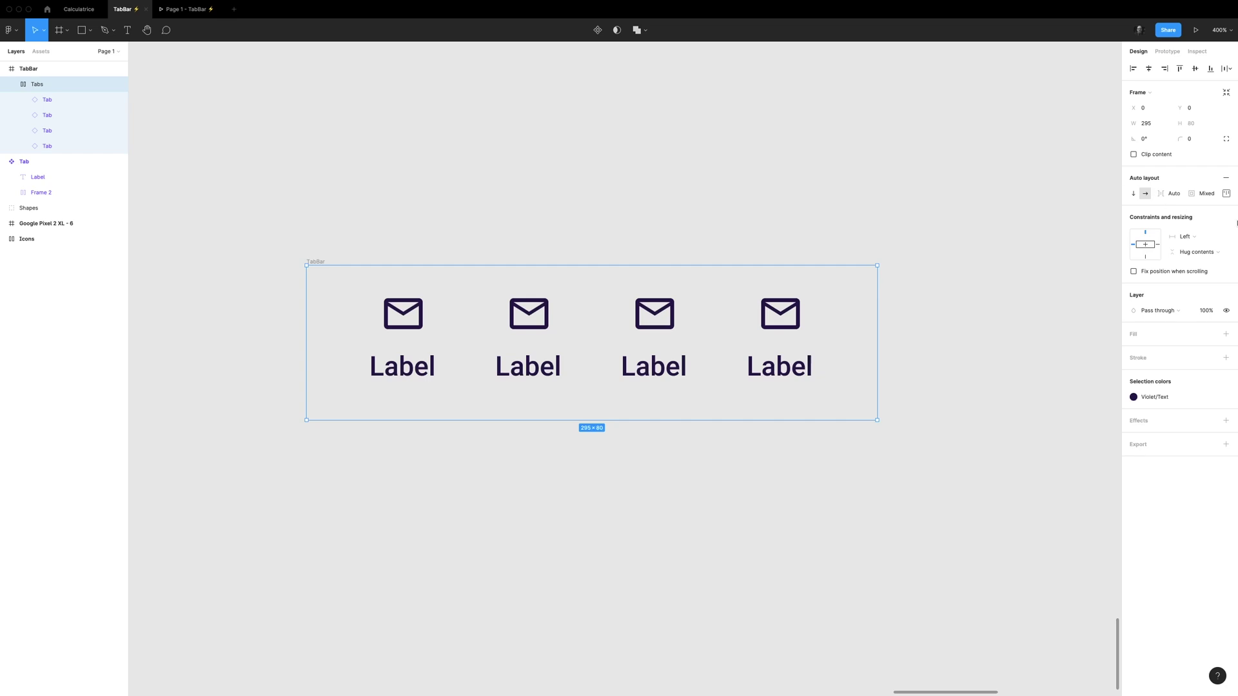
pyautogui.click(1186, 237)
pyautogui.click(1192, 256)
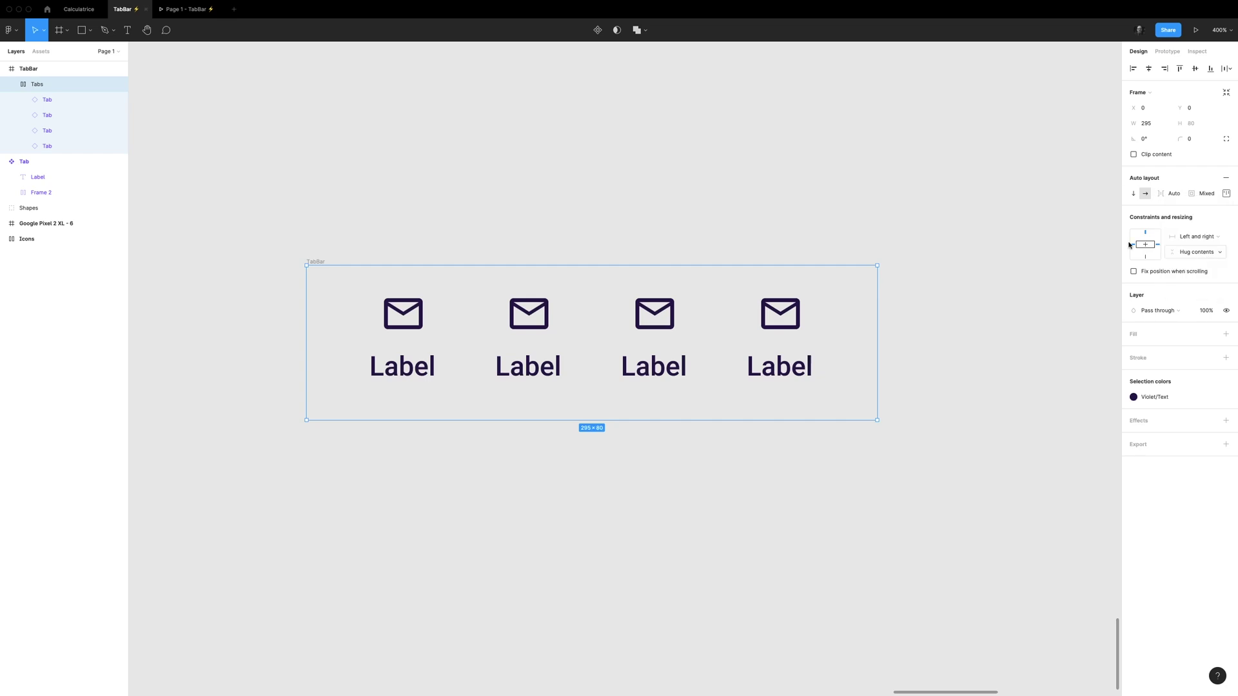
# - Apply the Violet/VioletBackground color style as the TabBar frame's fill
pyautogui.click(56, 72)
pyautogui.click(1211, 264)
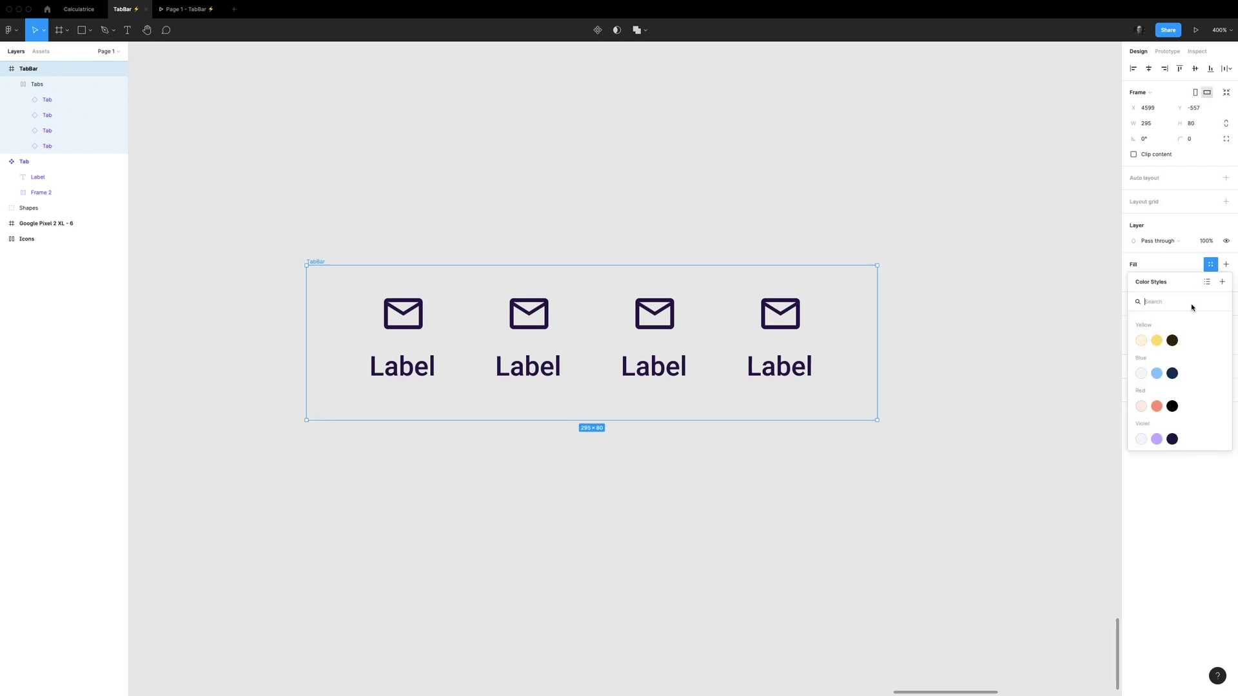
pyautogui.click(1144, 439)
# - Widen the TabBar frame to a width of 411
pyautogui.moveTo(878, 338); pyautogui.dragTo(931, 336)
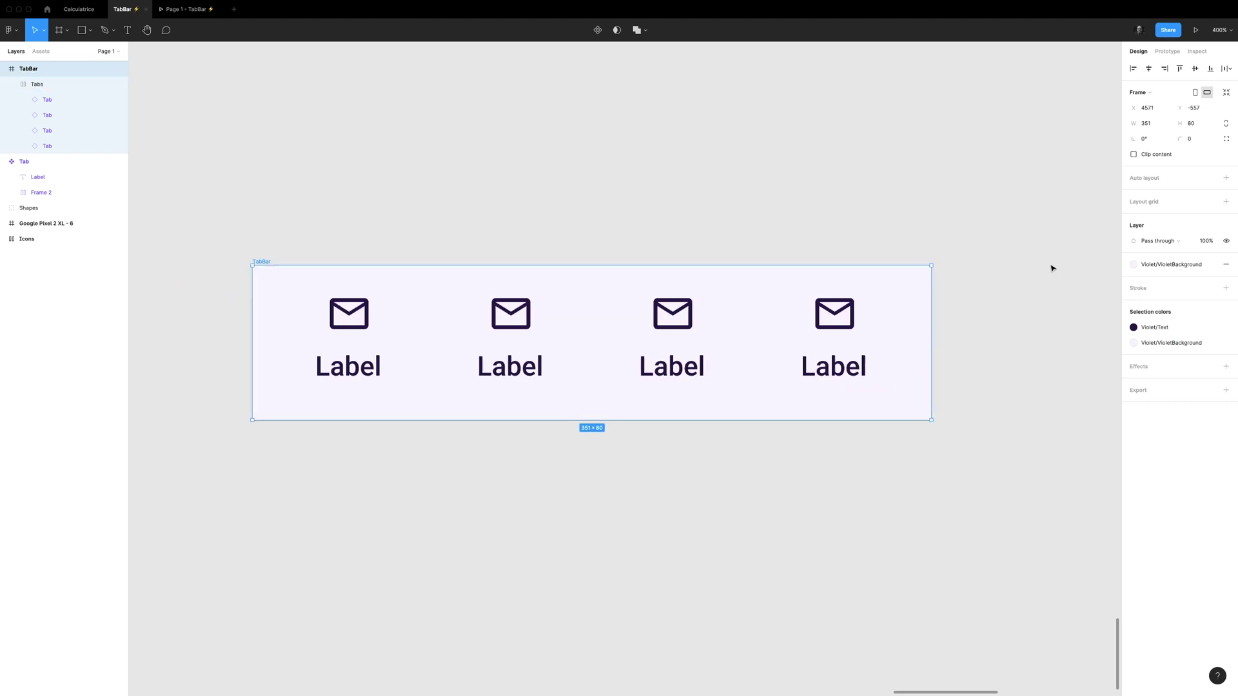
pyautogui.click(1158, 123)
pyautogui.write('411')
pyautogui.press('Return')
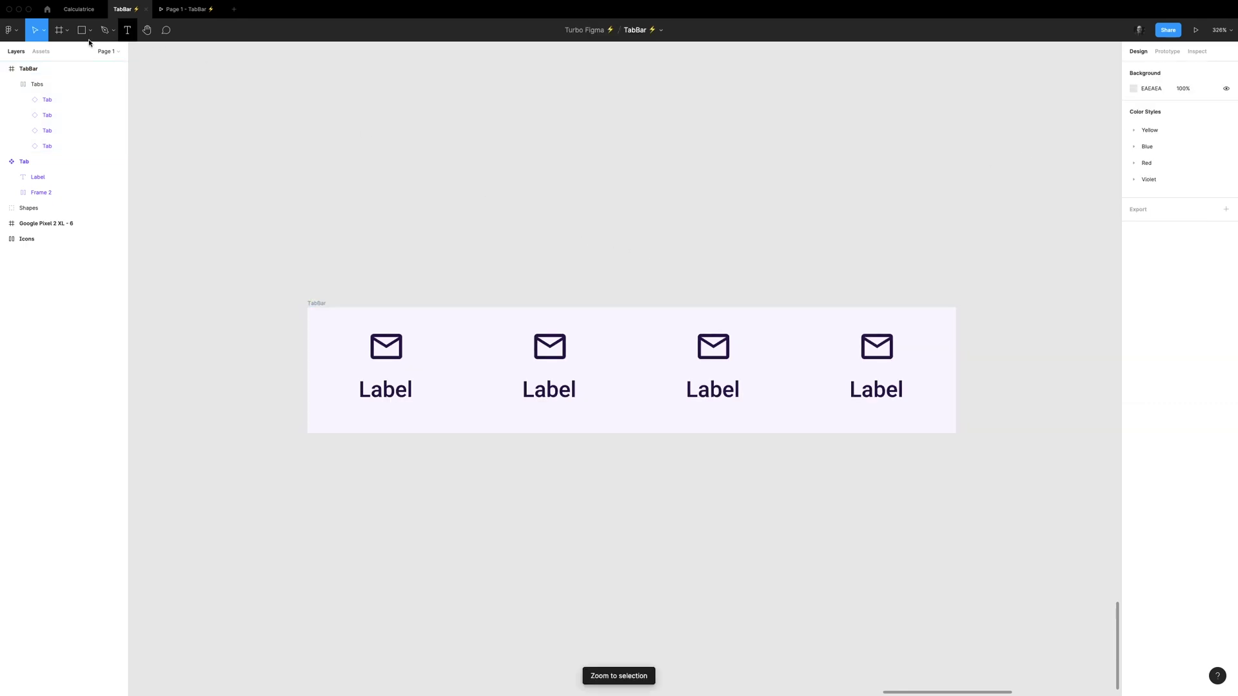
# - Swap the mail icons in the second, third and fourth tabs for the outlined chat, people and video camera icons
pyautogui.click(41, 51)
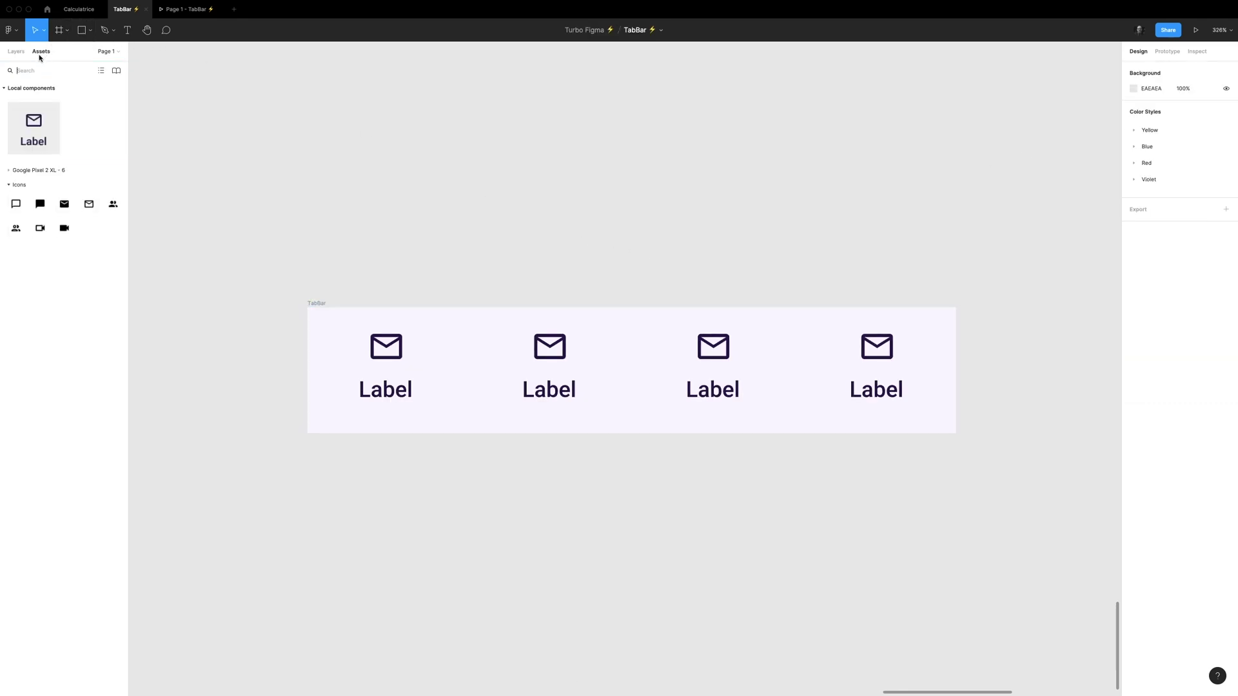
pyautogui.moveTo(483, 404); pyautogui.dragTo(552, 360)
pyautogui.moveTo(16, 228); pyautogui.dragTo(713, 351)
pyautogui.moveTo(40, 228); pyautogui.dragTo(883, 360)
# - Change the four tab labels, in order, to Mail, Chat, Rooms and Meet
pyautogui.doubleClick(386, 389)
pyautogui.write('Mail')
pyautogui.doubleClick(549, 389)
pyautogui.write('Chat')
pyautogui.doubleClick(713, 389)
pyautogui.write('Rooms')
pyautogui.doubleClick(876, 389)
pyautogui.write('Meet')
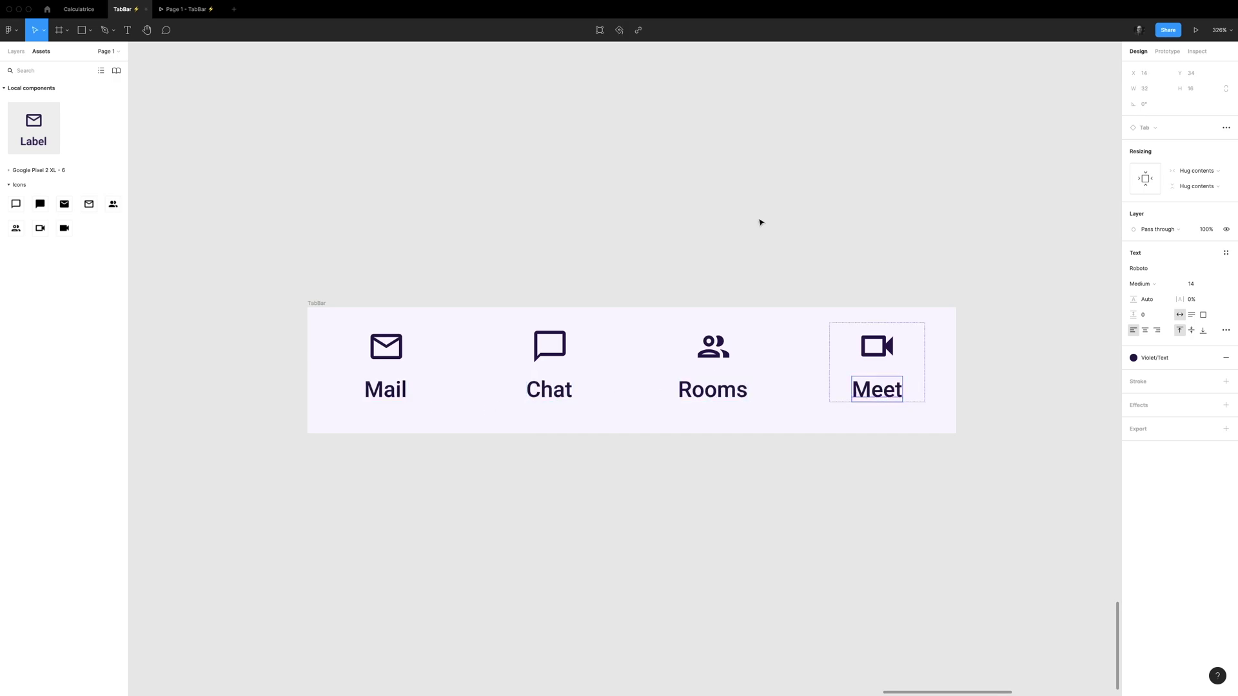
pyautogui.press('super+y')
pyautogui.press('Escape')
pyautogui.press('super+y')
pyautogui.press('Escape')
# - Draw a rectangle above the tab bar and give it a width of 60, height of 30 and corner radius of 99
pyautogui.press('r')
pyautogui.moveTo(606, 178); pyautogui.dragTo(670, 206)
pyautogui.click(1159, 110)
pyautogui.write('60')
pyautogui.press('Tab')
pyautogui.write('30')
pyautogui.press('Tab')
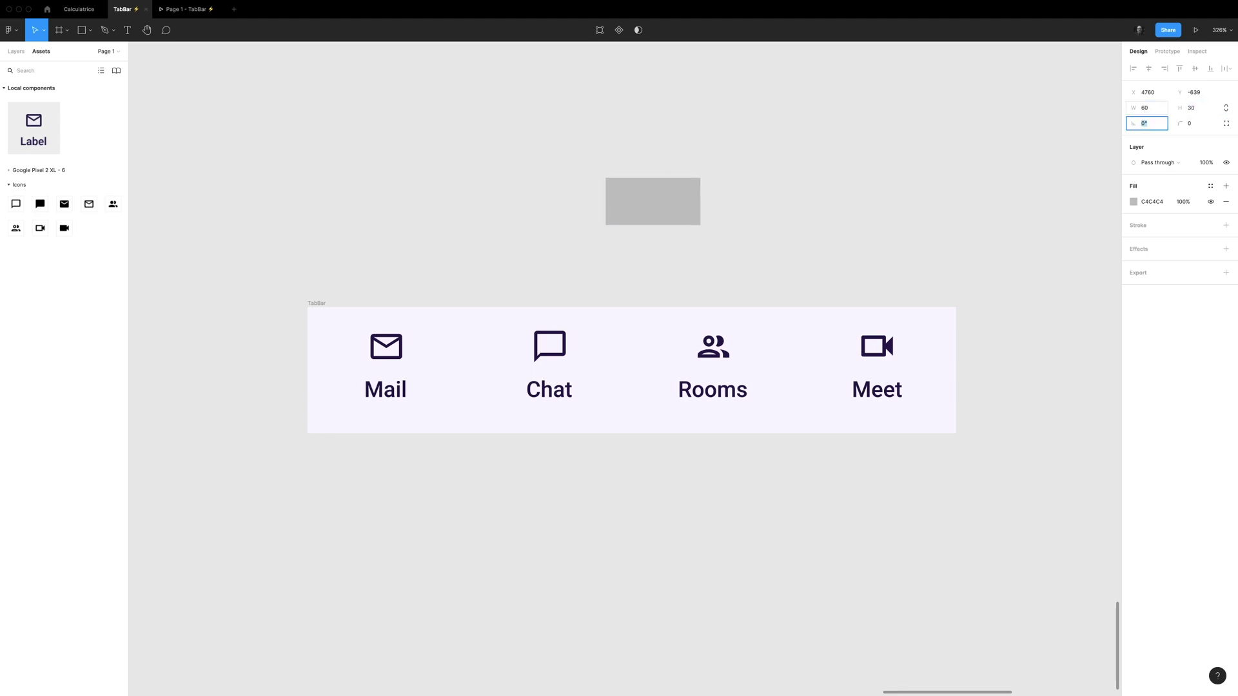
pyautogui.write('99')
pyautogui.press('Tab')
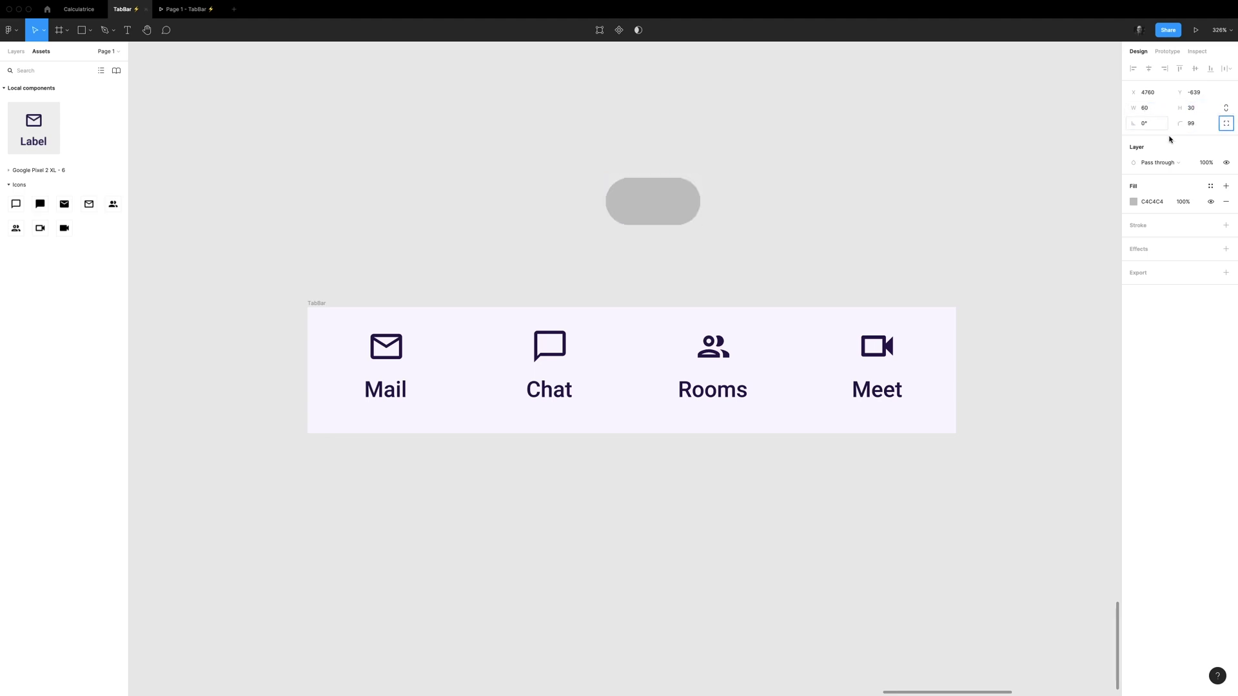
# - Fill the rounded rectangle with the Violet/Violet color style and move it to the start of the tab bar
pyautogui.click(1207, 187)
pyautogui.click(1154, 358)
pyautogui.click(838, 212)
pyautogui.moveTo(690, 205); pyautogui.dragTo(335, 332)
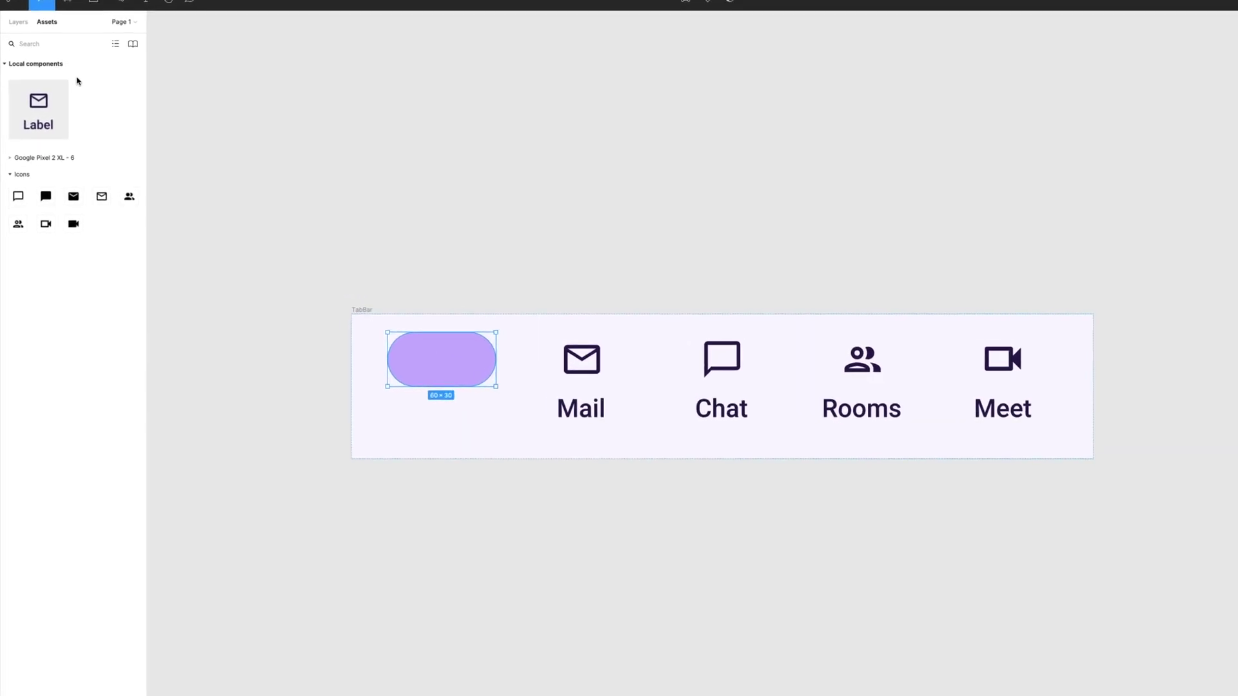
# - Rename the pill's layer ActiveTab and move it out of Tabs, directly beneath it inside TabBar, so it sits behind the Mail icon
pyautogui.click(18, 23)
pyautogui.doubleClick(72, 184)
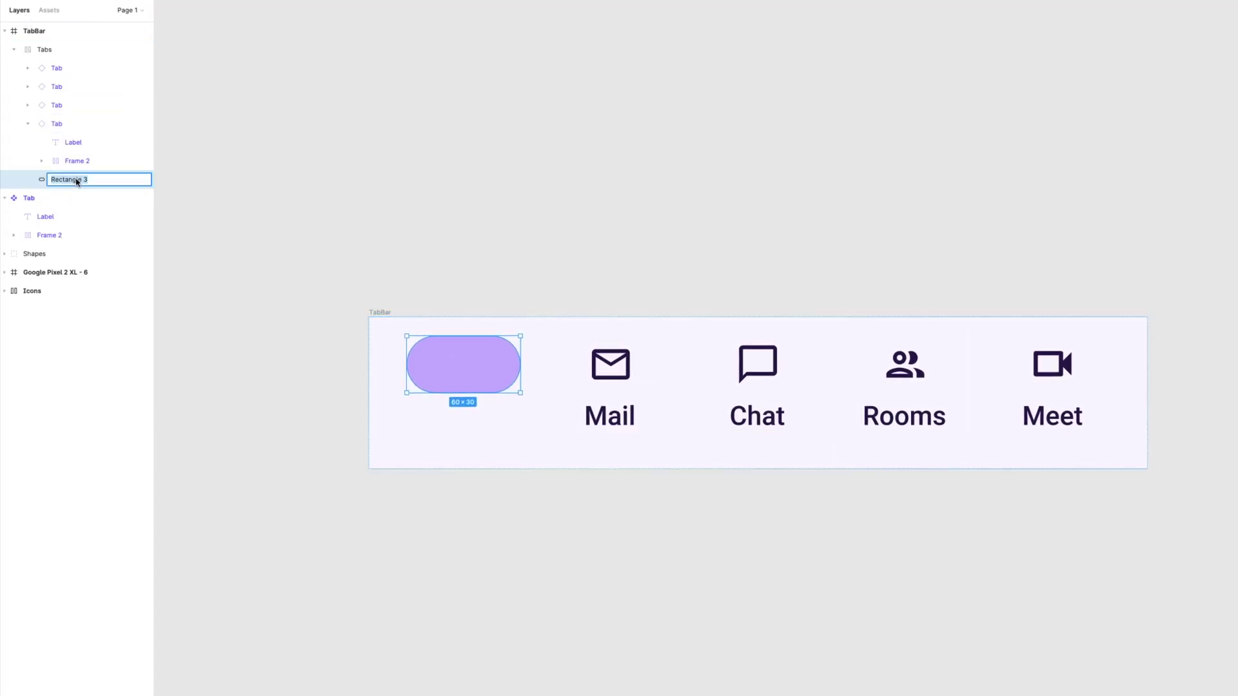
pyautogui.write('ActiveTab')
pyautogui.press('Return')
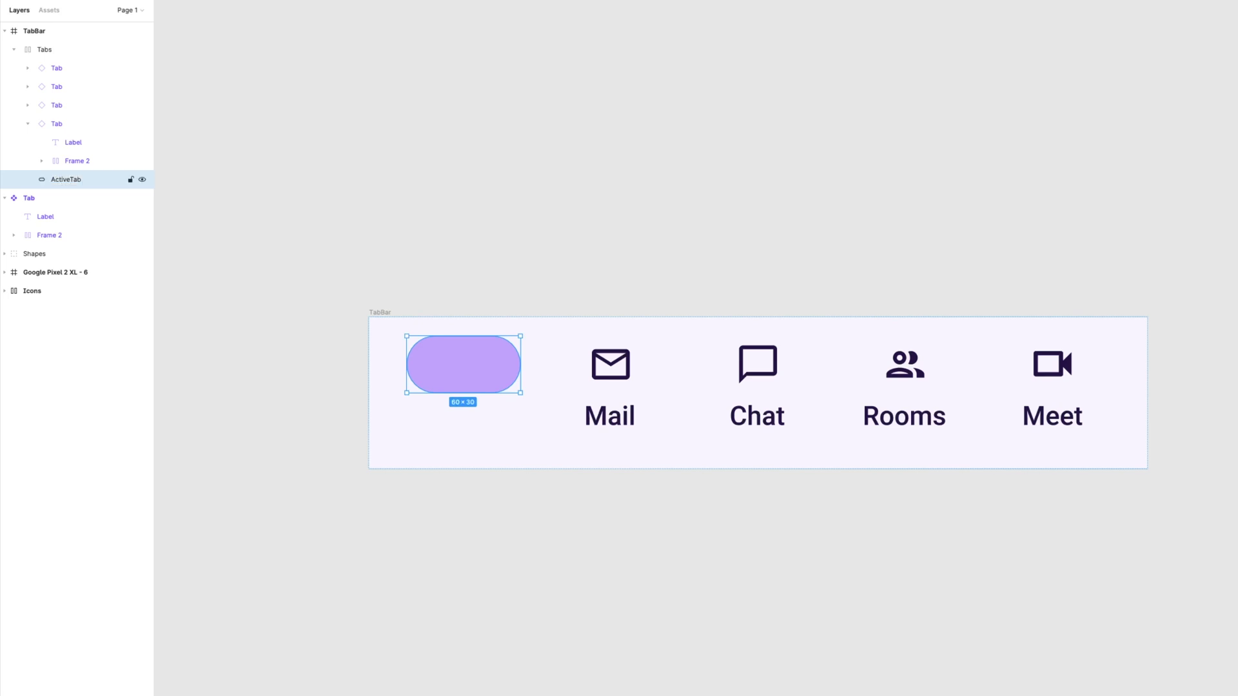
pyautogui.moveTo(73, 183); pyautogui.dragTo(40, 45)
pyautogui.click(16, 68)
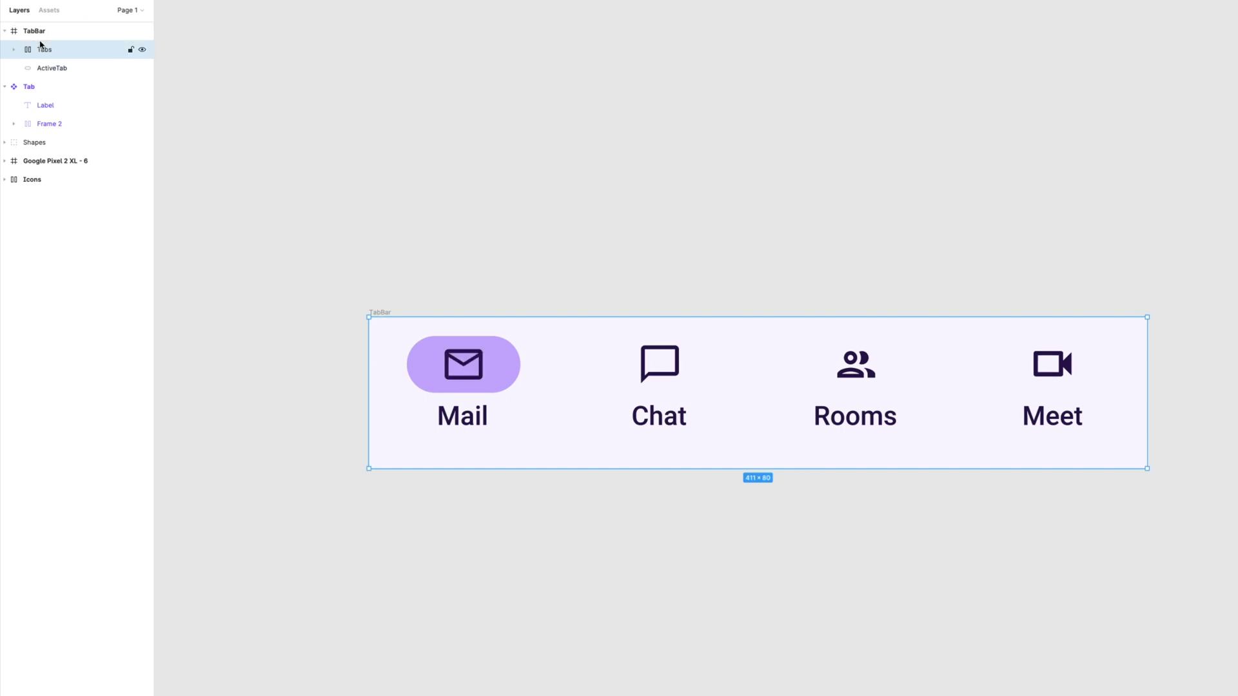
# - Turn the TabBar frame into a component and add variants until there are four
pyautogui.click(379, 312)
pyautogui.hotkey('ctrl', 'alt', 'k')
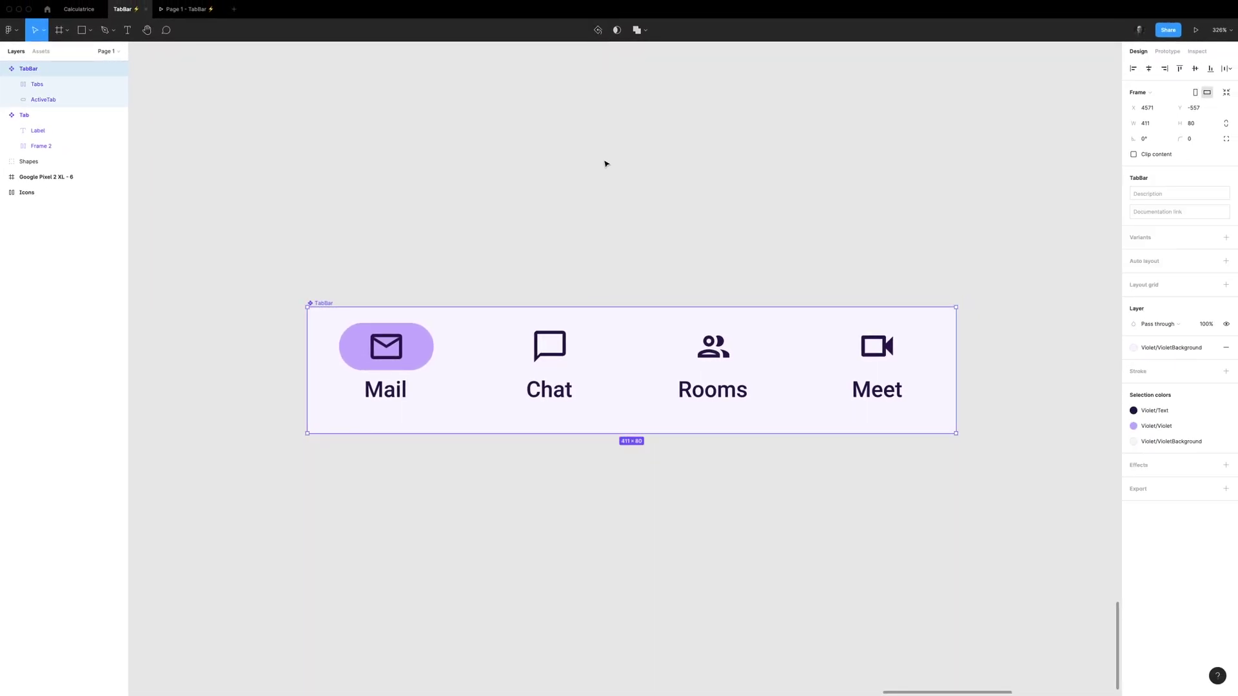
pyautogui.scroll(-5, 604, 164)
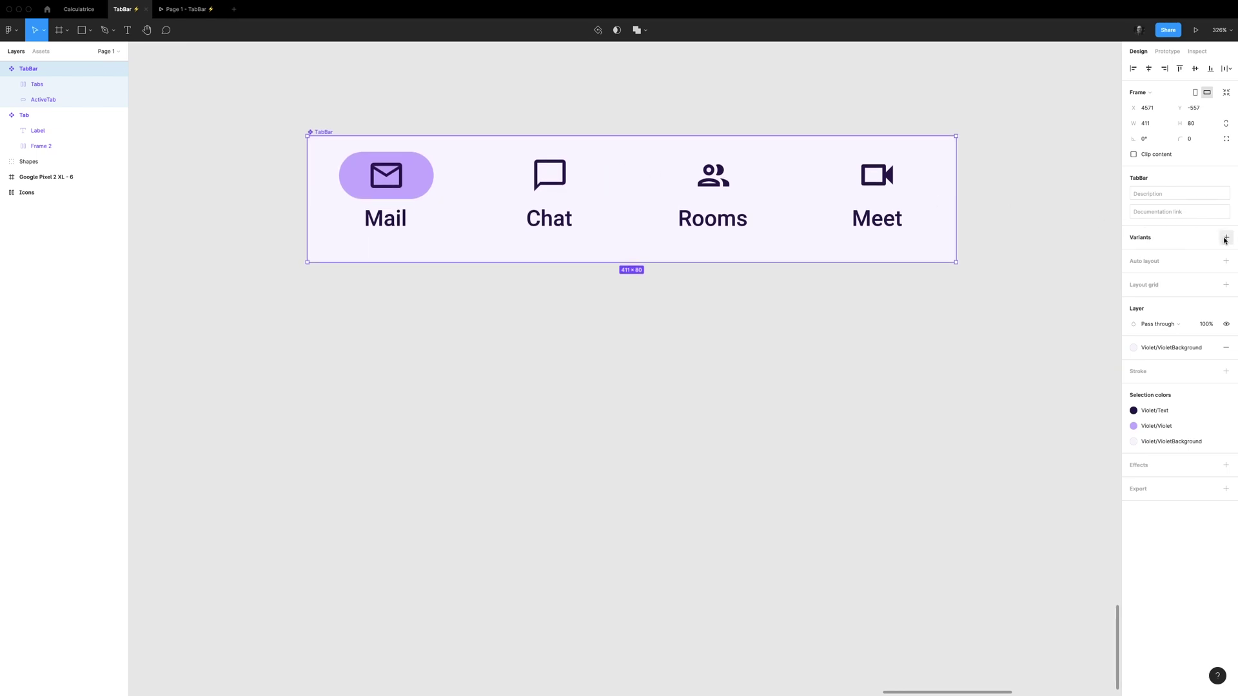
pyautogui.click(1225, 239)
pyautogui.hotkey('ctrl', 'd')
pyautogui.hotkey('ctrl', 'd')
# - Move the ActiveTab pill behind the Chat icon in Variant2, the Rooms icon in Variant3 and the Meet icon in Variant4
pyautogui.scroll(-2, 642, 173)
pyautogui.click(332, 315)
pyautogui.moveTo(470, 283); pyautogui.dragTo(605, 288)
pyautogui.moveTo(464, 406); pyautogui.dragTo(724, 404)
pyautogui.moveTo(471, 516); pyautogui.dragTo(823, 502)
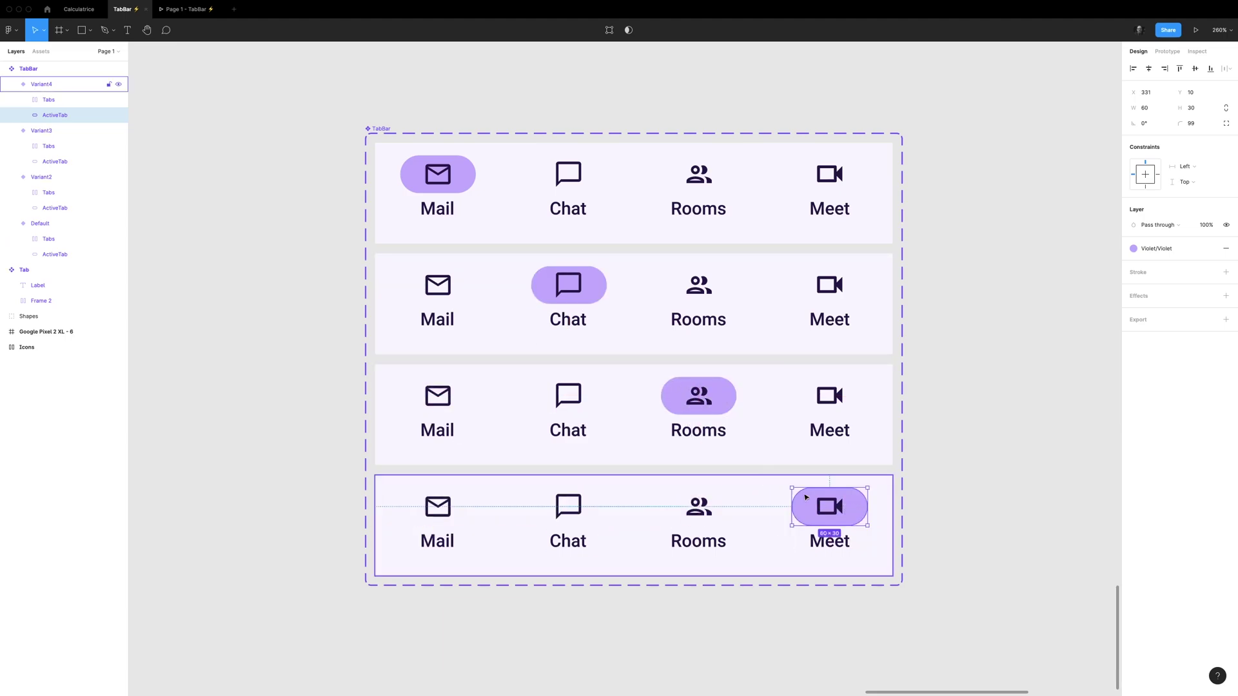
# - Replace the highlighted icon in each variant with its filled version: mail, chat, people and video camera
pyautogui.click(40, 51)
pyautogui.moveTo(65, 205); pyautogui.dragTo(448, 186)
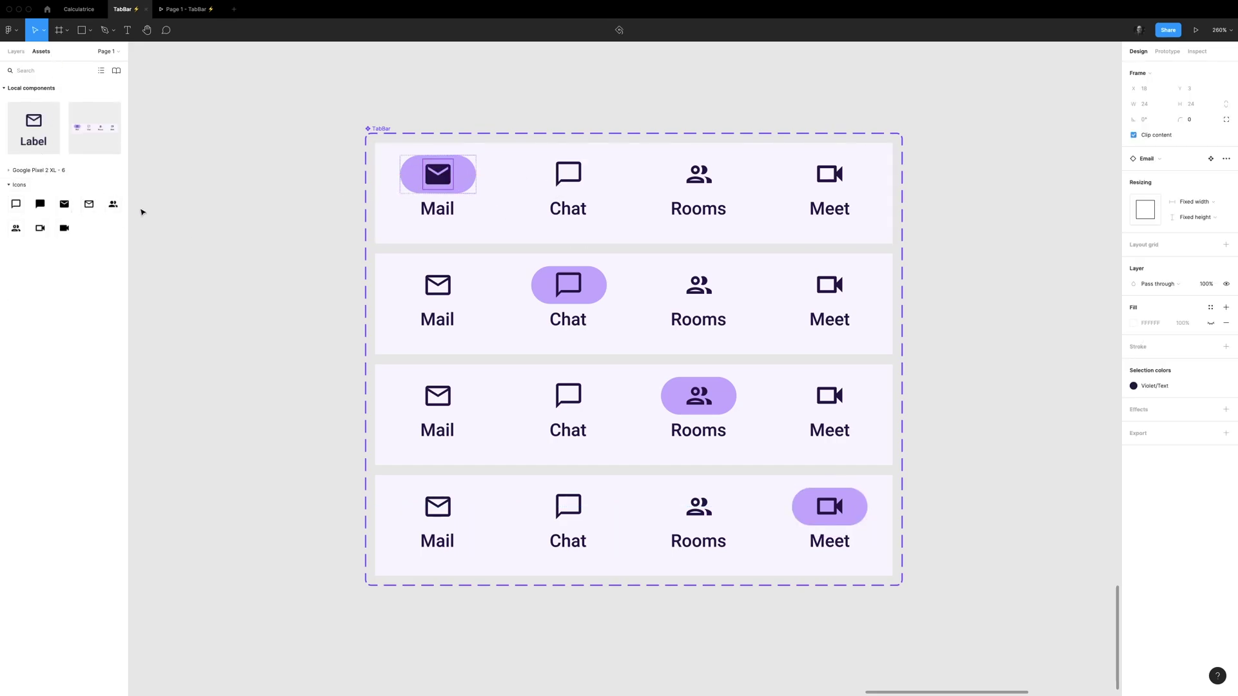
pyautogui.moveTo(40, 204); pyautogui.dragTo(568, 285)
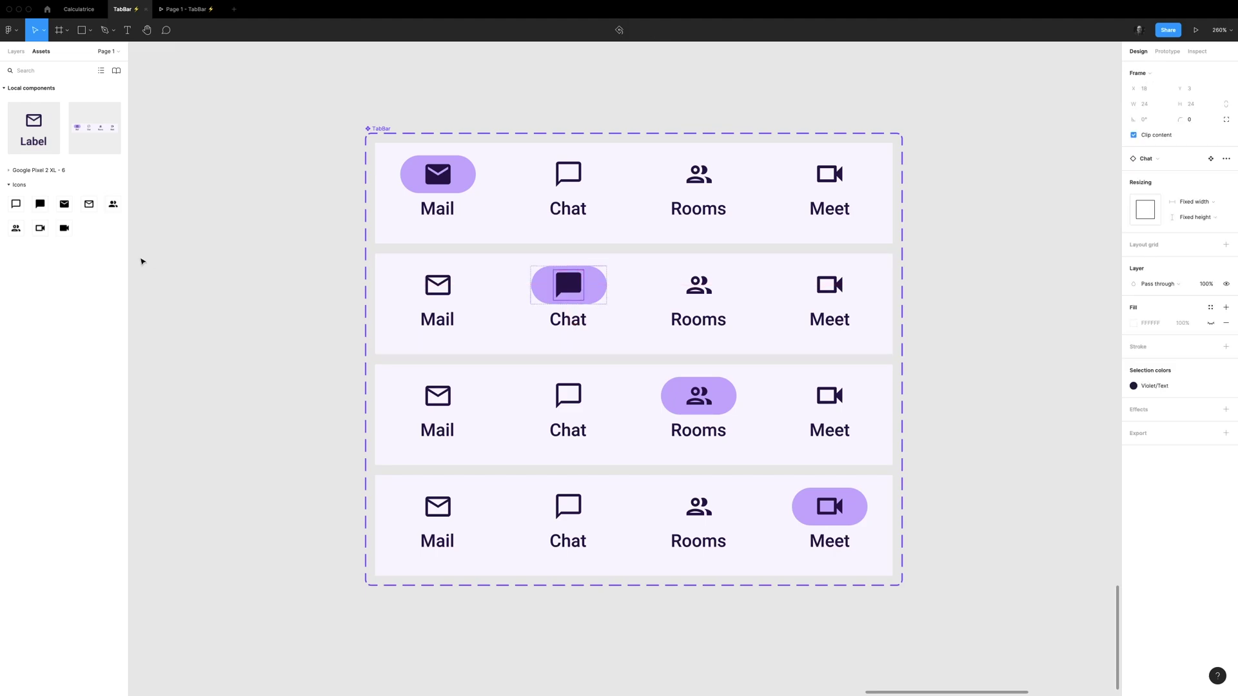
pyautogui.moveTo(113, 205); pyautogui.dragTo(714, 406)
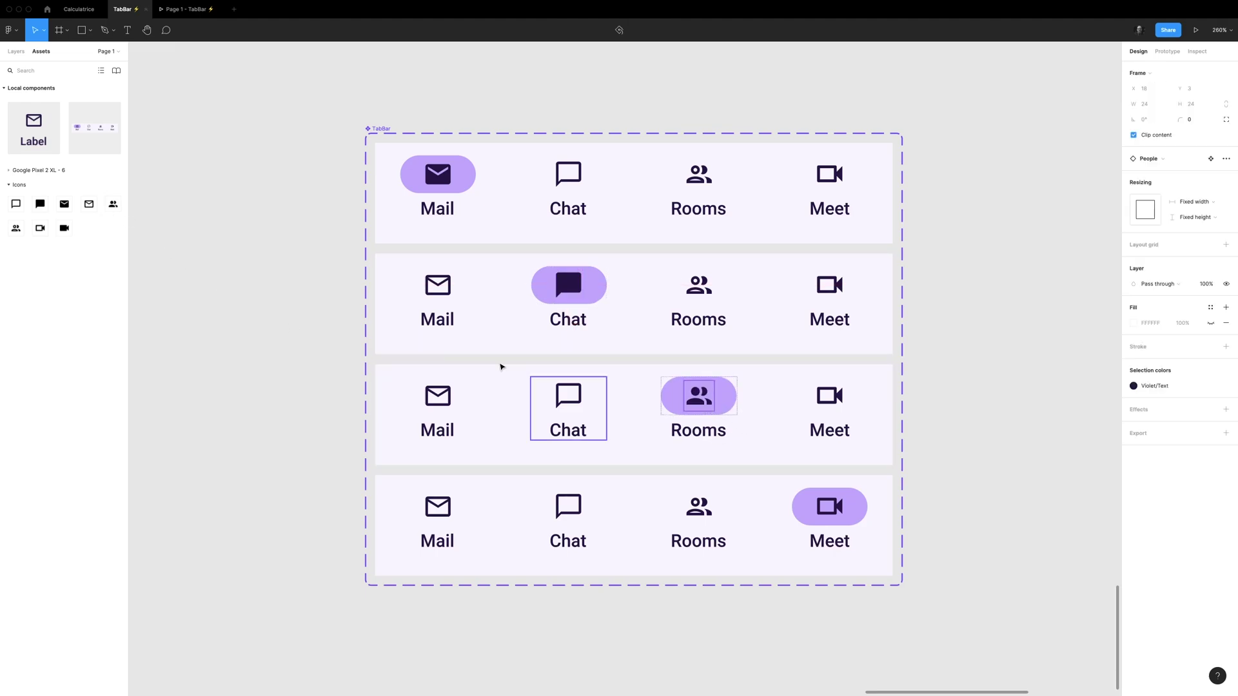
pyautogui.moveTo(65, 228); pyautogui.dragTo(891, 530)
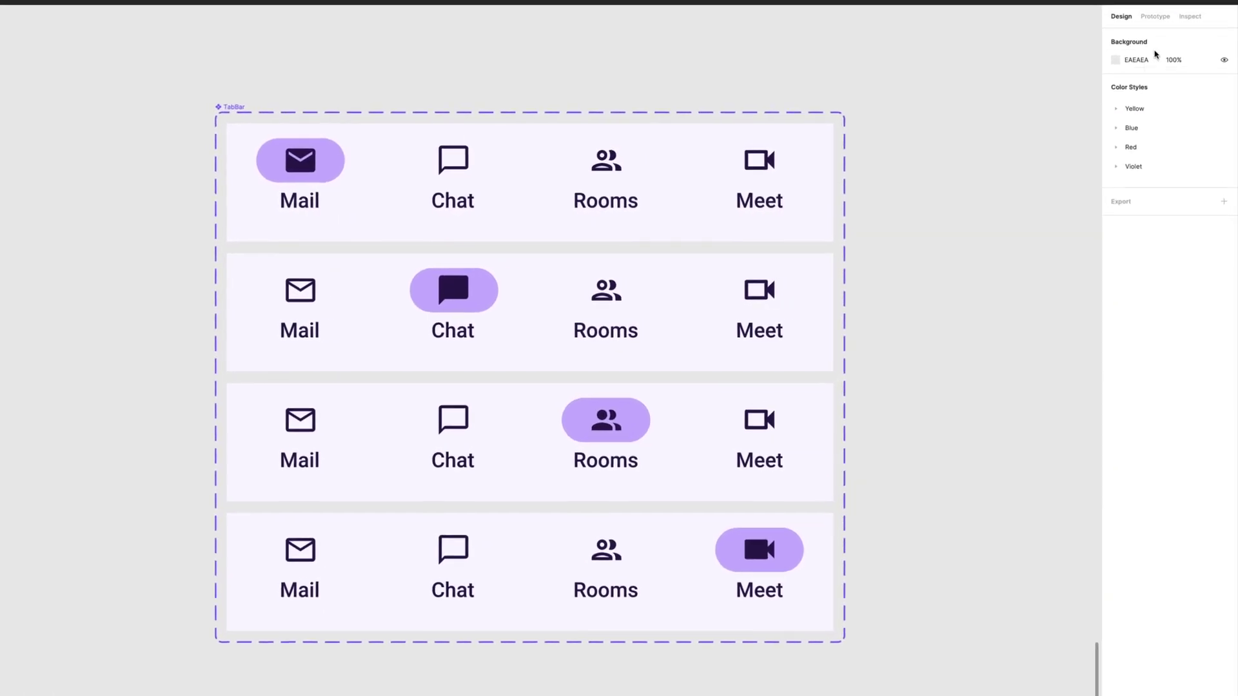
# - Add an on-click prototype interaction from the first variant's Chat tab that changes to Variant2
pyautogui.click(1154, 16)
pyautogui.click(454, 176)
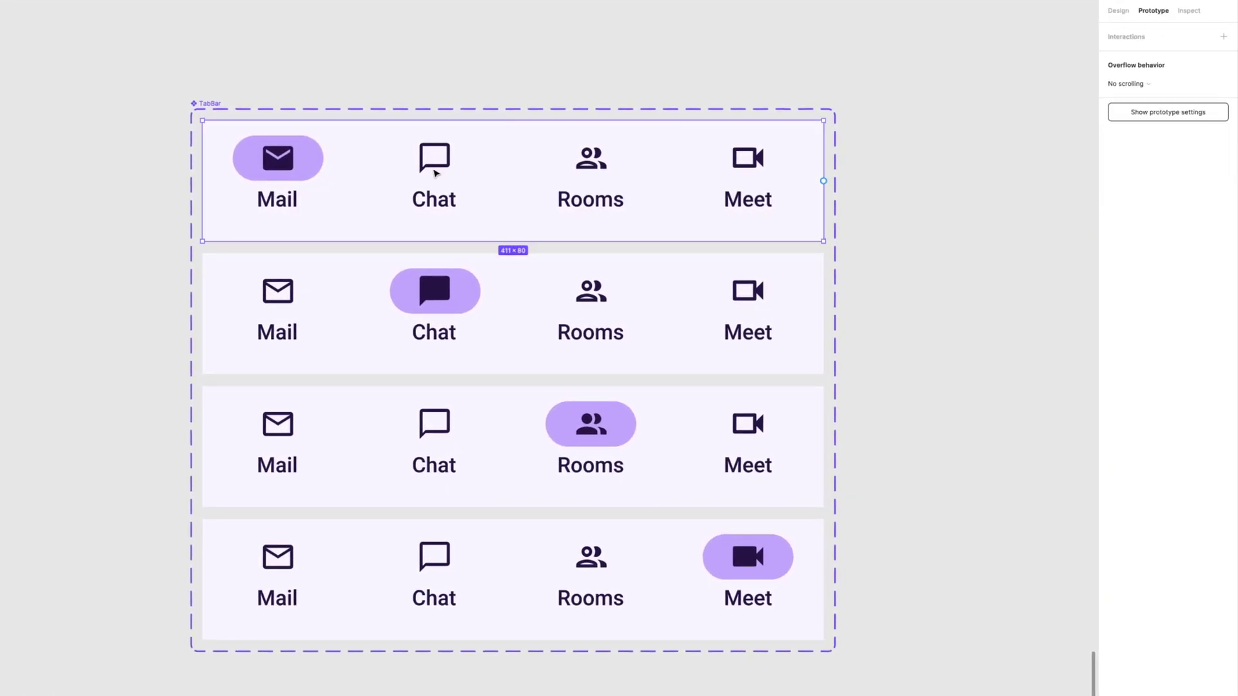
pyautogui.click(435, 173)
pyautogui.moveTo(479, 174); pyautogui.dragTo(533, 274)
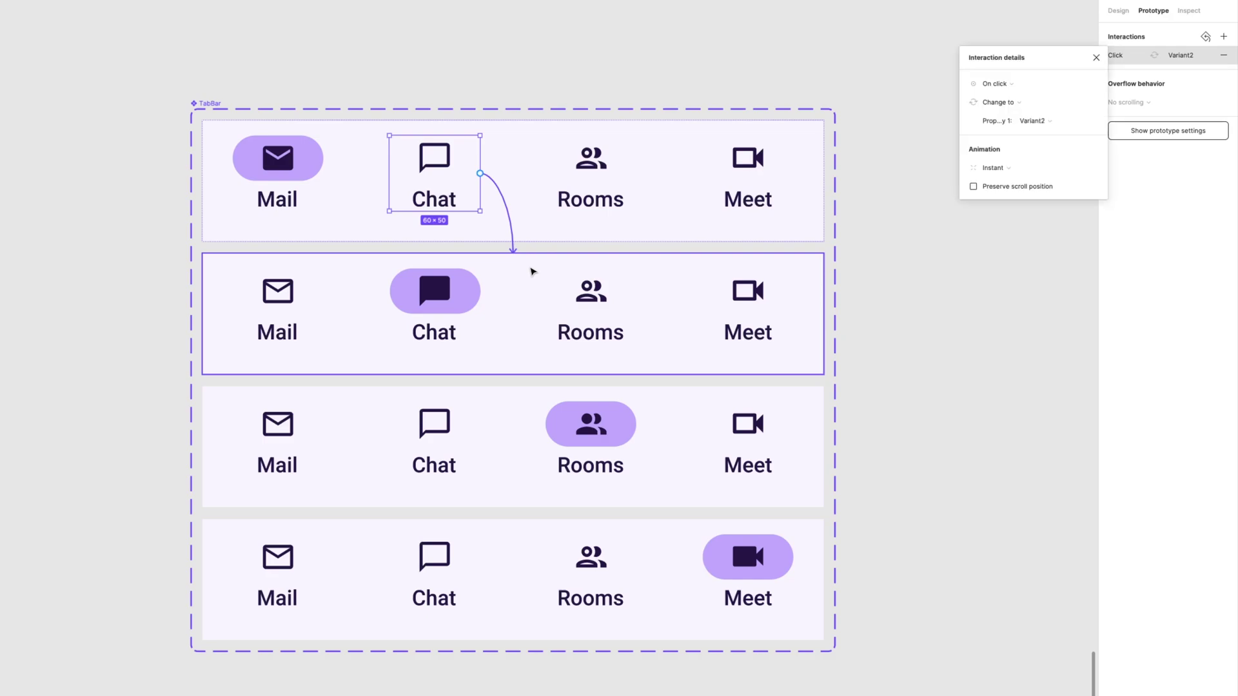
# - Set the Chat interaction's animation to Smart animate with a custom easing curve of 0.86, 0.01, 0.16, 1
pyautogui.click(1002, 169)
pyautogui.click(1006, 194)
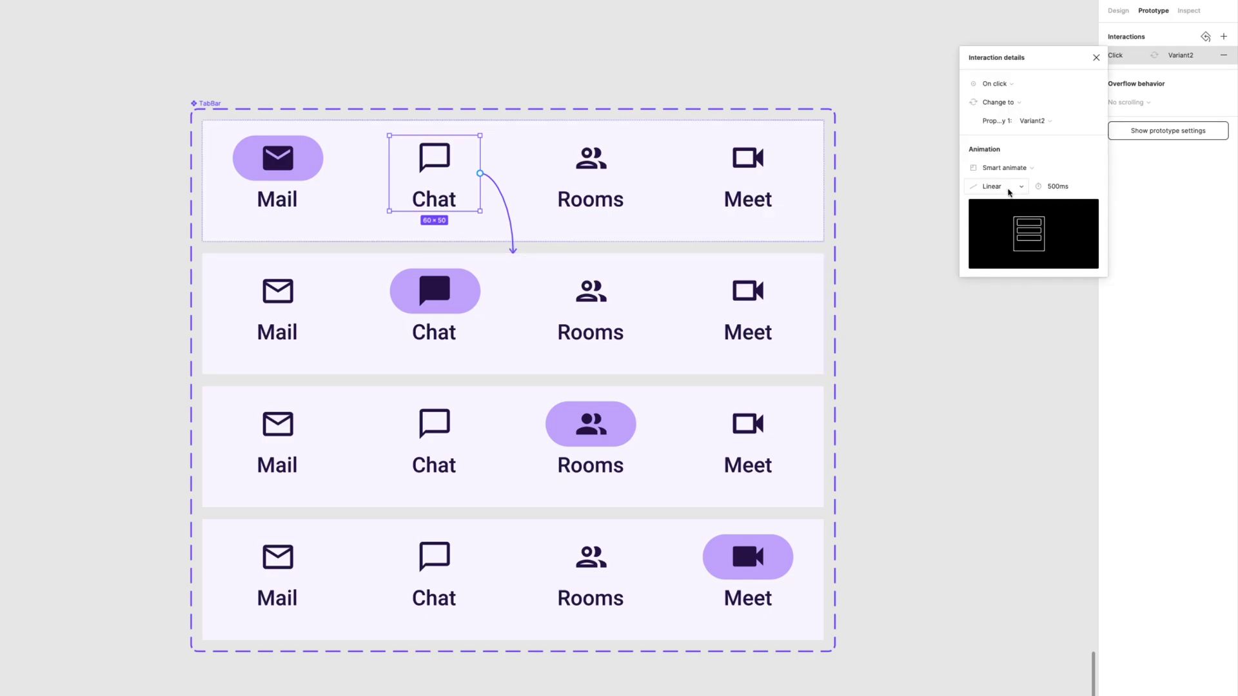
pyautogui.click(1009, 187)
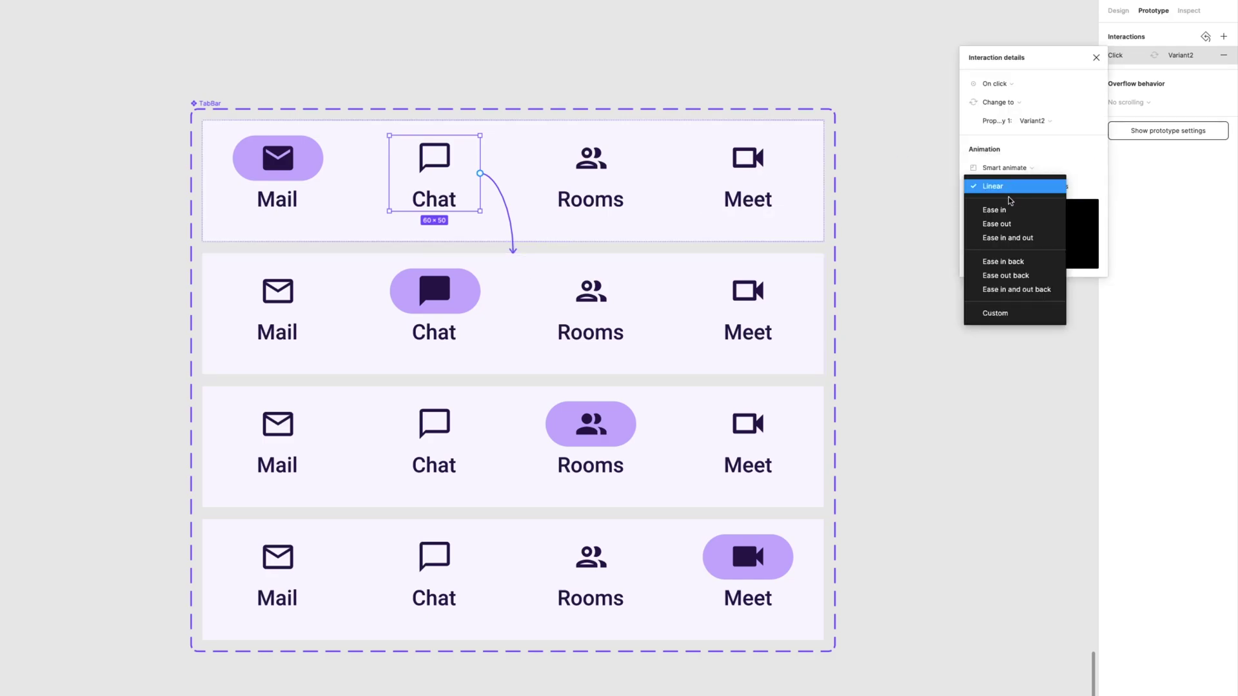
pyautogui.click(1006, 233)
pyautogui.click(1009, 186)
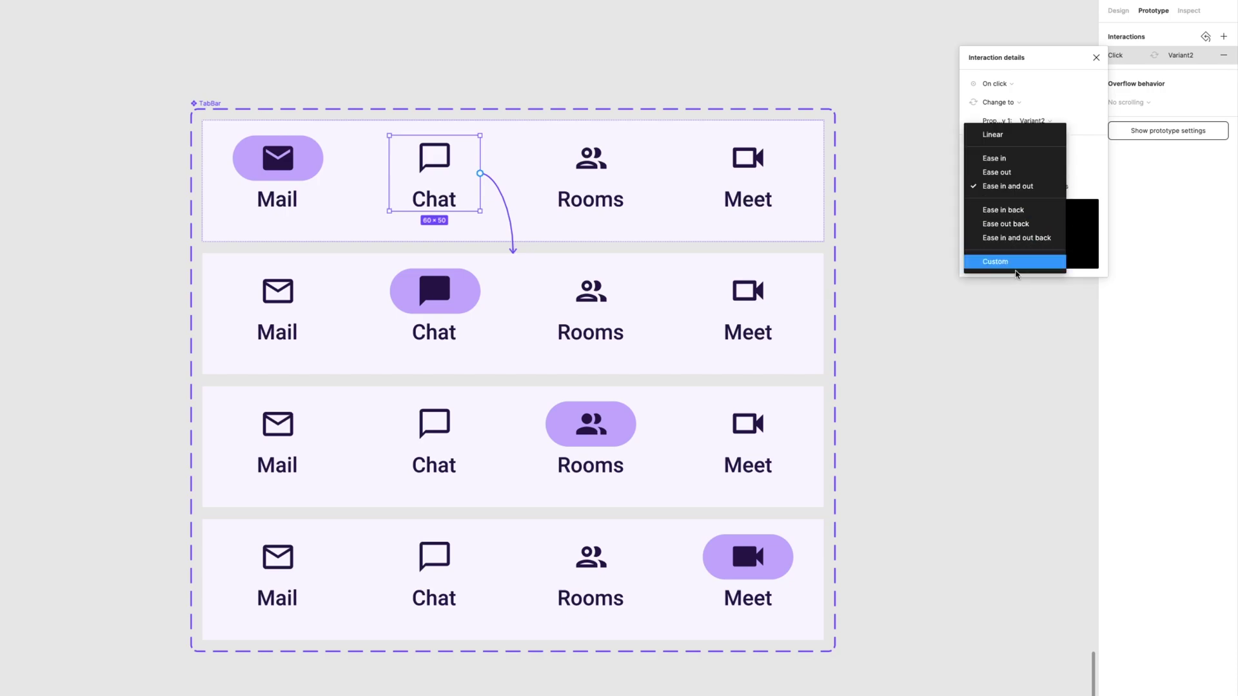
pyautogui.click(1015, 261)
pyautogui.moveTo(1034, 233); pyautogui.dragTo(1012, 234)
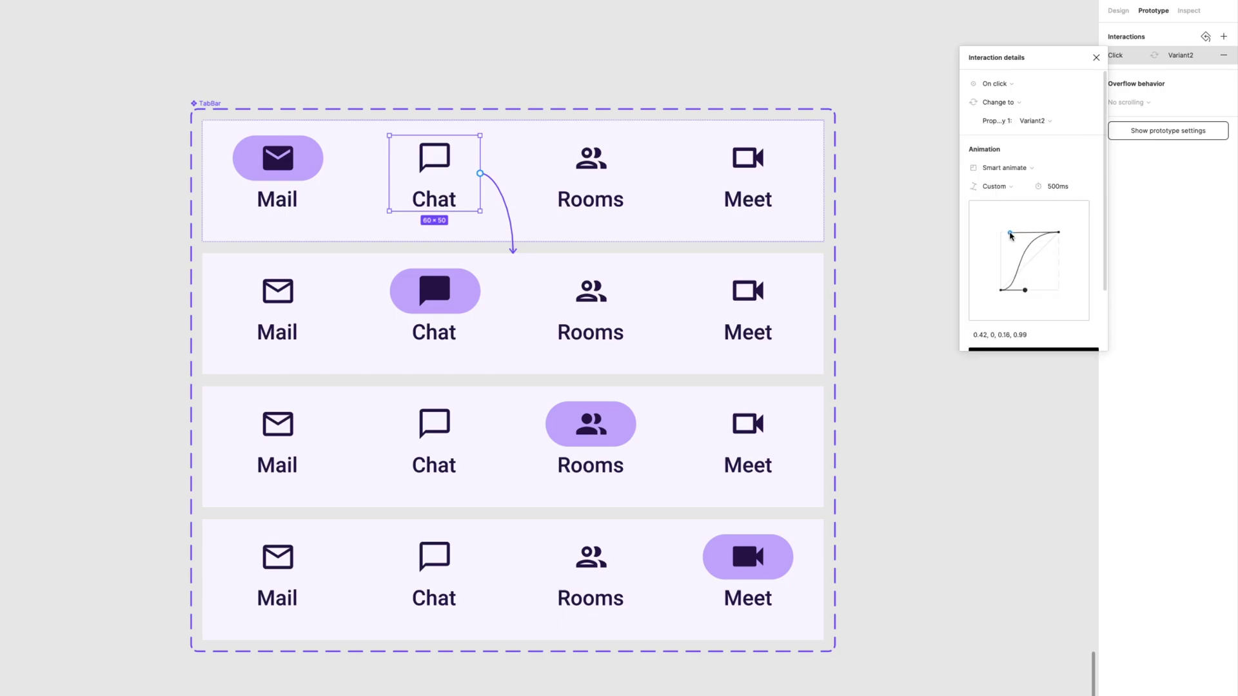
pyautogui.moveTo(1026, 291); pyautogui.dragTo(1050, 292)
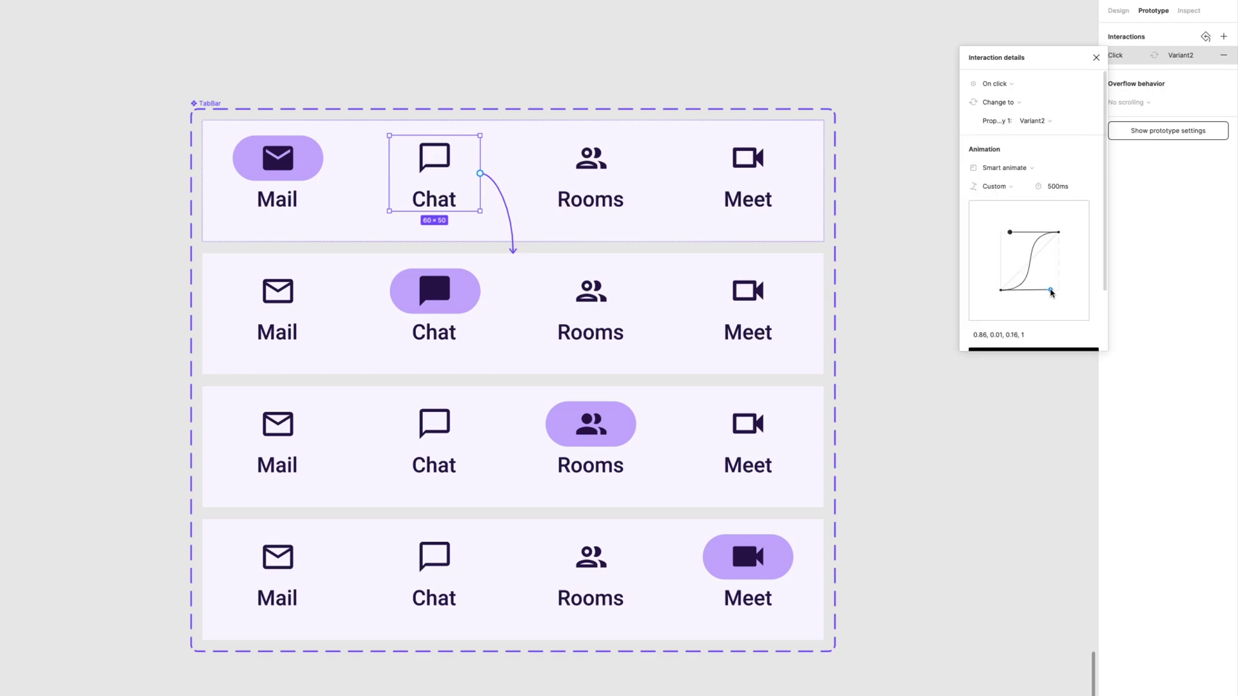
pyautogui.click(1095, 58)
# - Connect the first variant's Rooms tab to Variant3 and its Meet tab to Variant4 as prototype interactions
pyautogui.click(625, 181)
pyautogui.moveTo(636, 174); pyautogui.dragTo(519, 380)
pyautogui.click(748, 180)
pyautogui.moveTo(793, 173); pyautogui.dragTo(448, 583)
# - Connect Variant2's Mail tab to the first variant, its Rooms tab to Variant3 and its Meet tab to Variant4
pyautogui.click(289, 308)
pyautogui.click(289, 308)
pyautogui.moveTo(323, 306); pyautogui.dragTo(512, 193)
pyautogui.click(589, 325)
pyautogui.click(754, 308)
pyautogui.moveTo(793, 306); pyautogui.dragTo(580, 555)
# - Connect Variant3's Mail tab to the first variant, its Chat tab to Variant2 and its Meet tab to Variant4
pyautogui.click(290, 450)
pyautogui.moveTo(323, 439); pyautogui.dragTo(451, 207)
pyautogui.click(445, 444)
pyautogui.moveTo(480, 439); pyautogui.dragTo(568, 334)
# - Connect Variant4's Mail tab to the first variant, its Chat tab to Variant2 and its Rooms tab to Variant3
pyautogui.click(308, 585)
pyautogui.click(299, 581)
pyautogui.moveTo(323, 572); pyautogui.dragTo(477, 213)
pyautogui.click(445, 577)
pyautogui.moveTo(481, 572); pyautogui.dragTo(516, 348)
pyautogui.click(597, 576)
pyautogui.moveTo(636, 572); pyautogui.dragTo(528, 484)
pyautogui.click(872, 409)
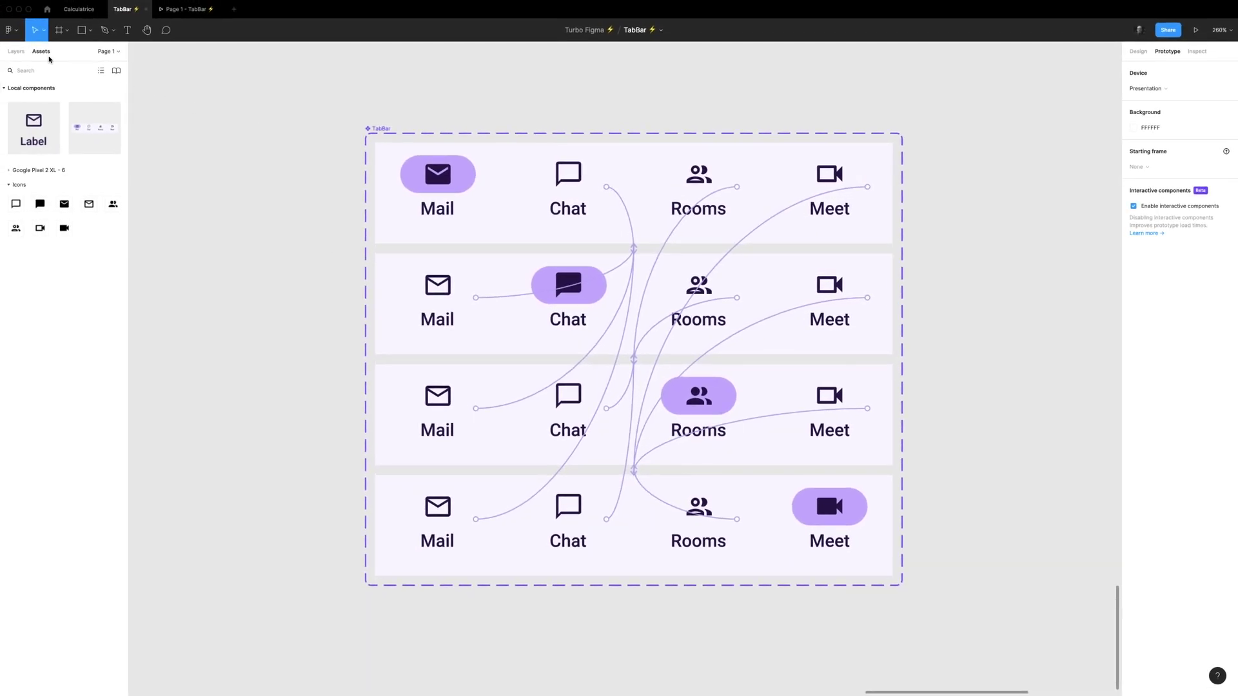
# - Place a TabBar instance in the Google Pixel 2 XL - 6 frame, centred horizontally and aligned to the frame's bottom edge
pyautogui.click(23, 53)
pyautogui.click(4, 69)
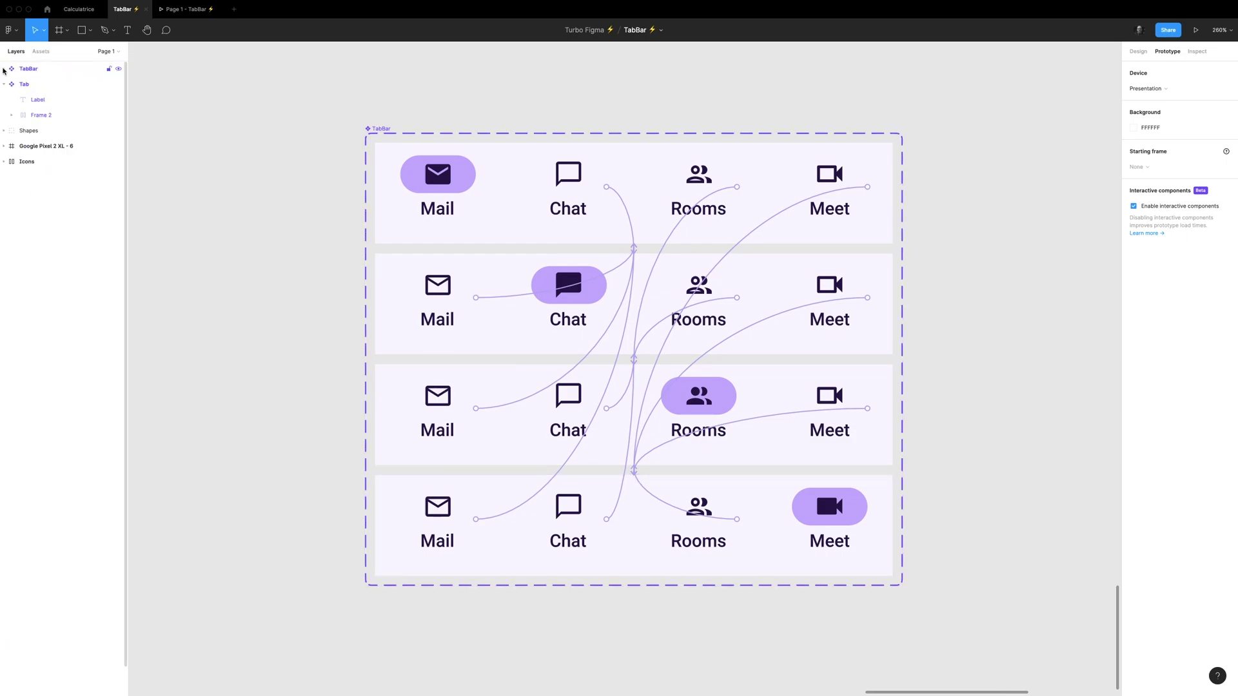
pyautogui.click(43, 145)
pyautogui.hotkey('shift', '2')
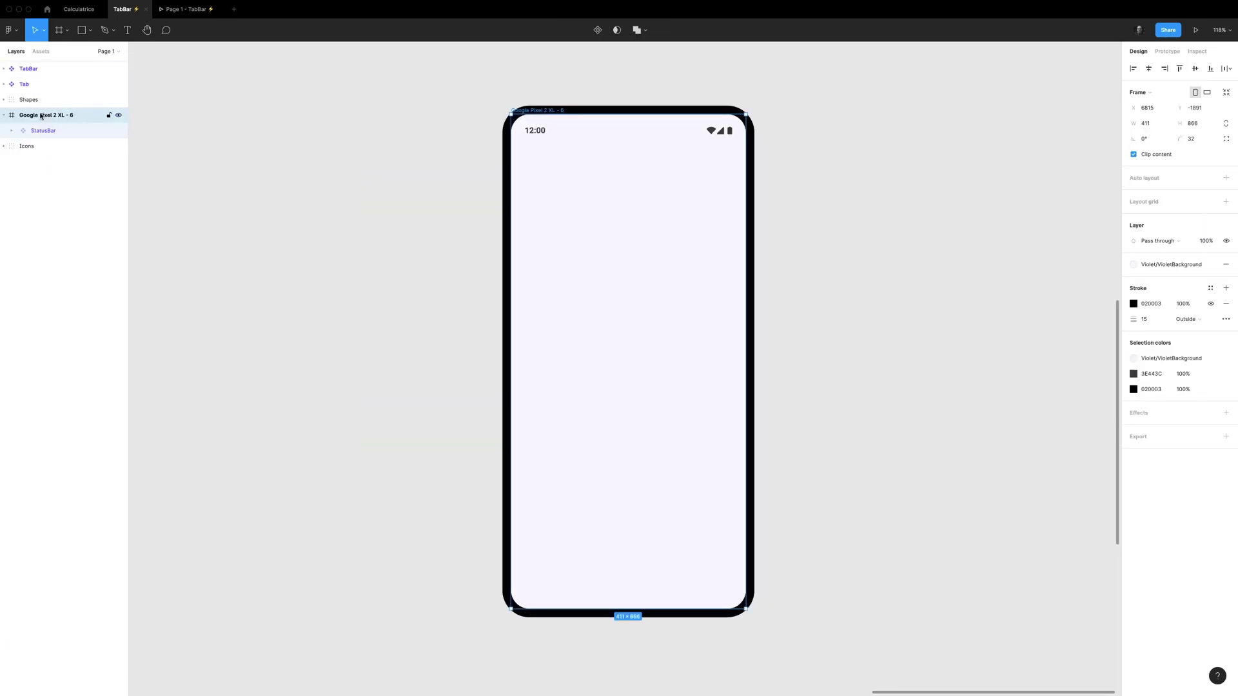
pyautogui.click(40, 51)
pyautogui.moveTo(76, 119); pyautogui.dragTo(608, 477)
pyautogui.click(1148, 69)
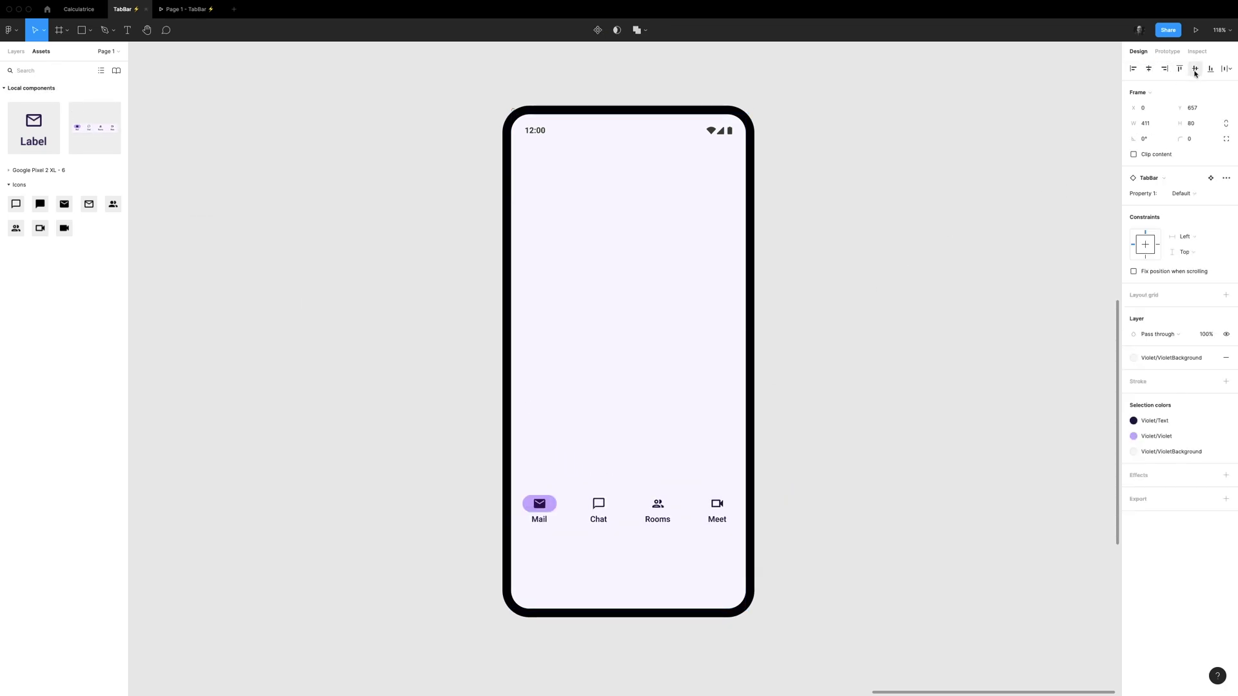
pyautogui.click(1210, 69)
pyautogui.click(948, 171)
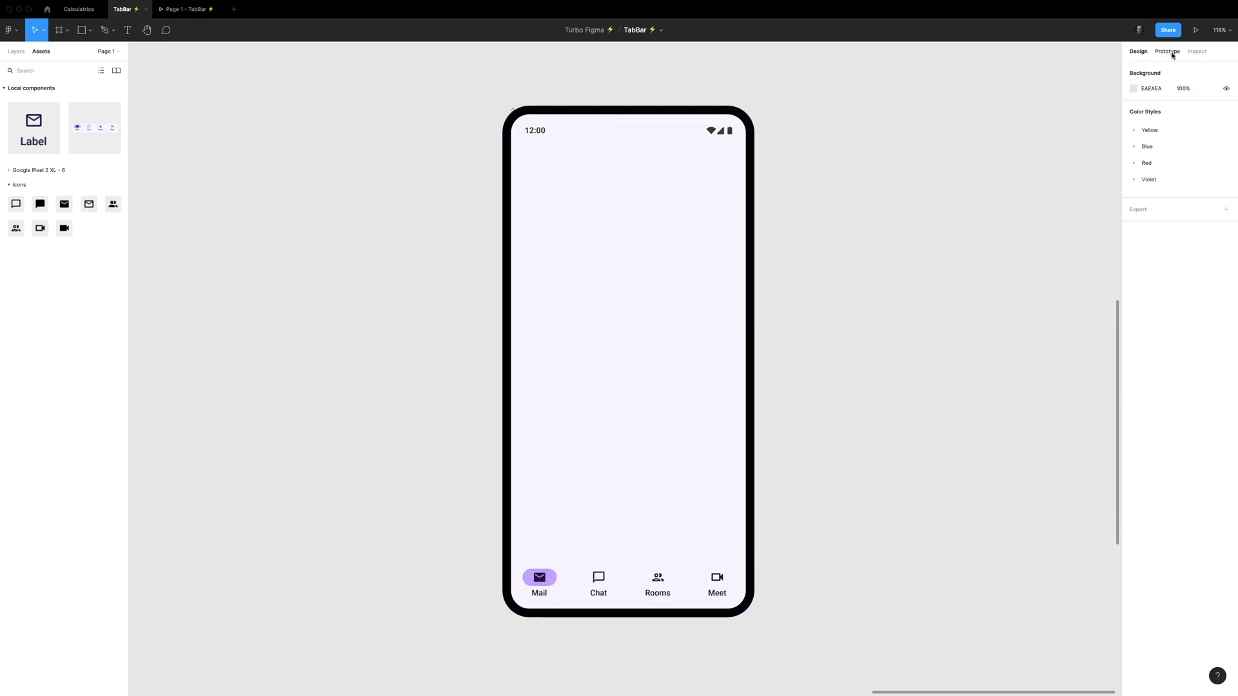
# - Play the prototype and test the TabBar by switching between the Mail, Chat, Rooms and Meet tabs
pyautogui.click(1195, 30)
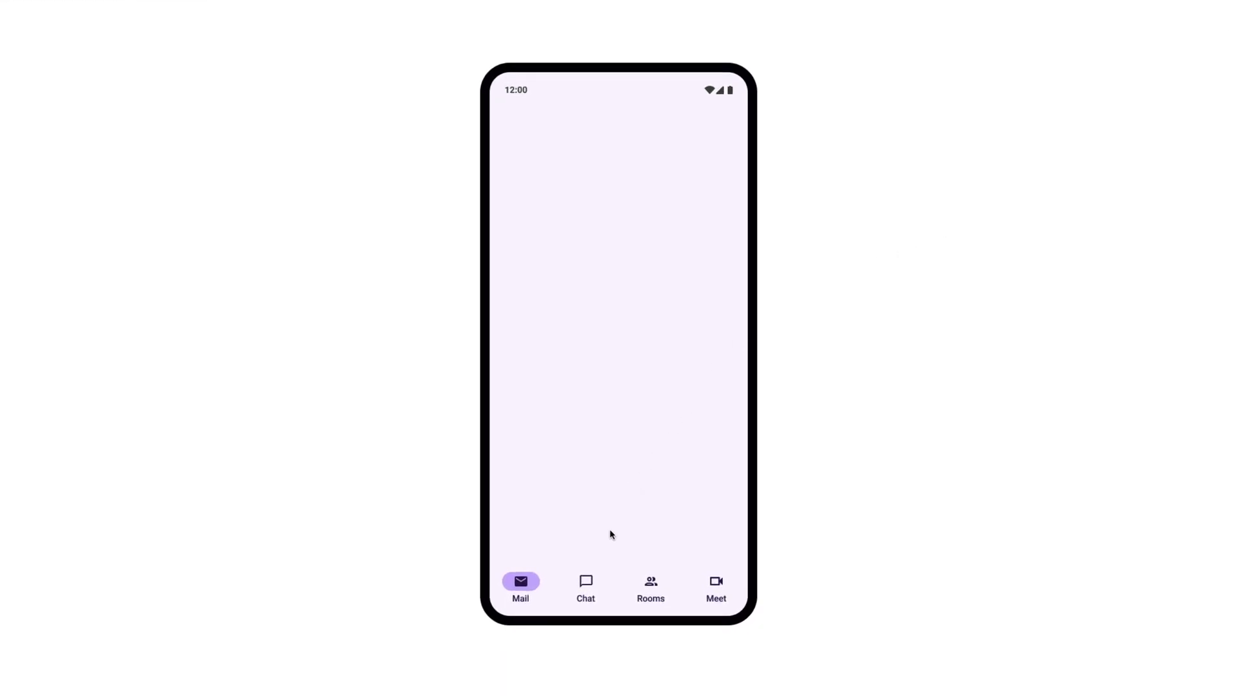
pyautogui.click(592, 589)
pyautogui.click(519, 585)
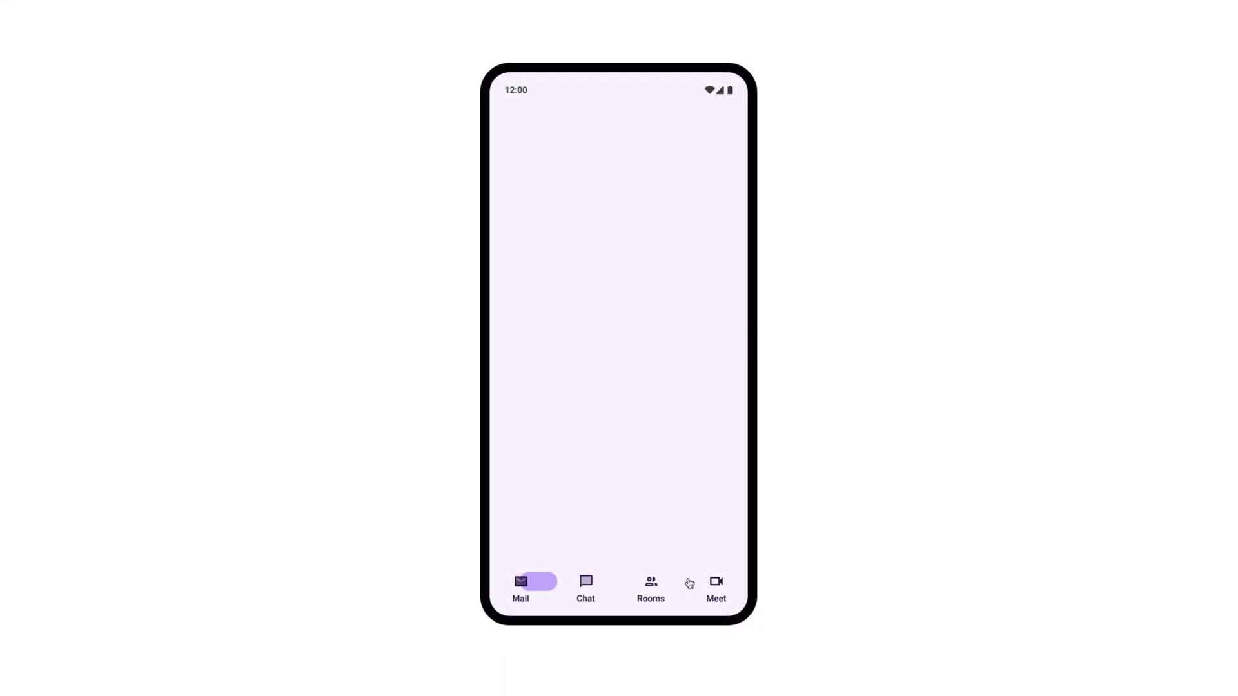
pyautogui.click(663, 582)
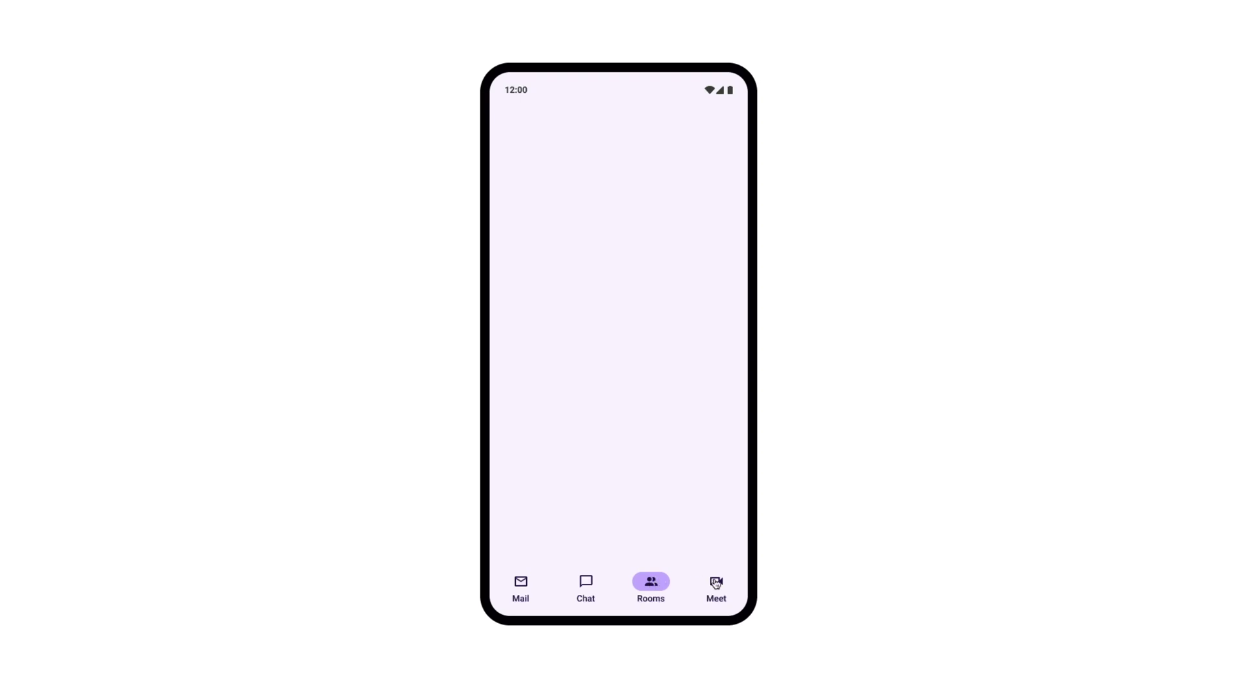
pyautogui.click(716, 584)
pyautogui.click(509, 583)
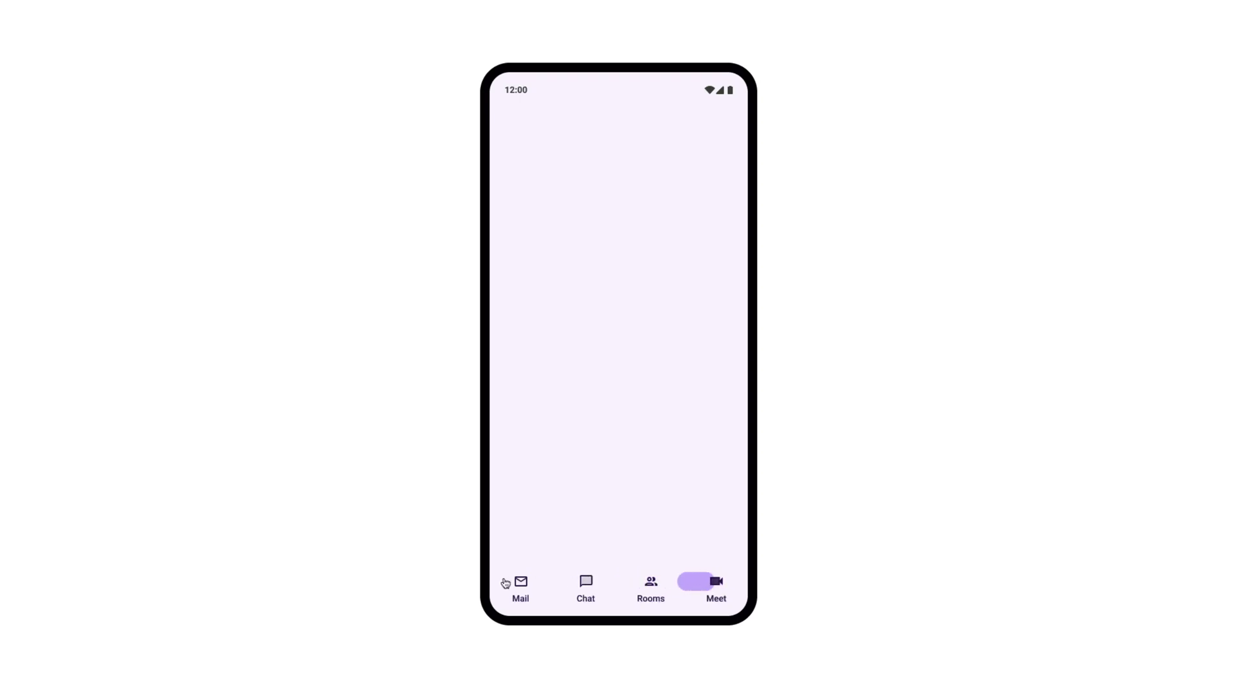
pyautogui.click(652, 586)
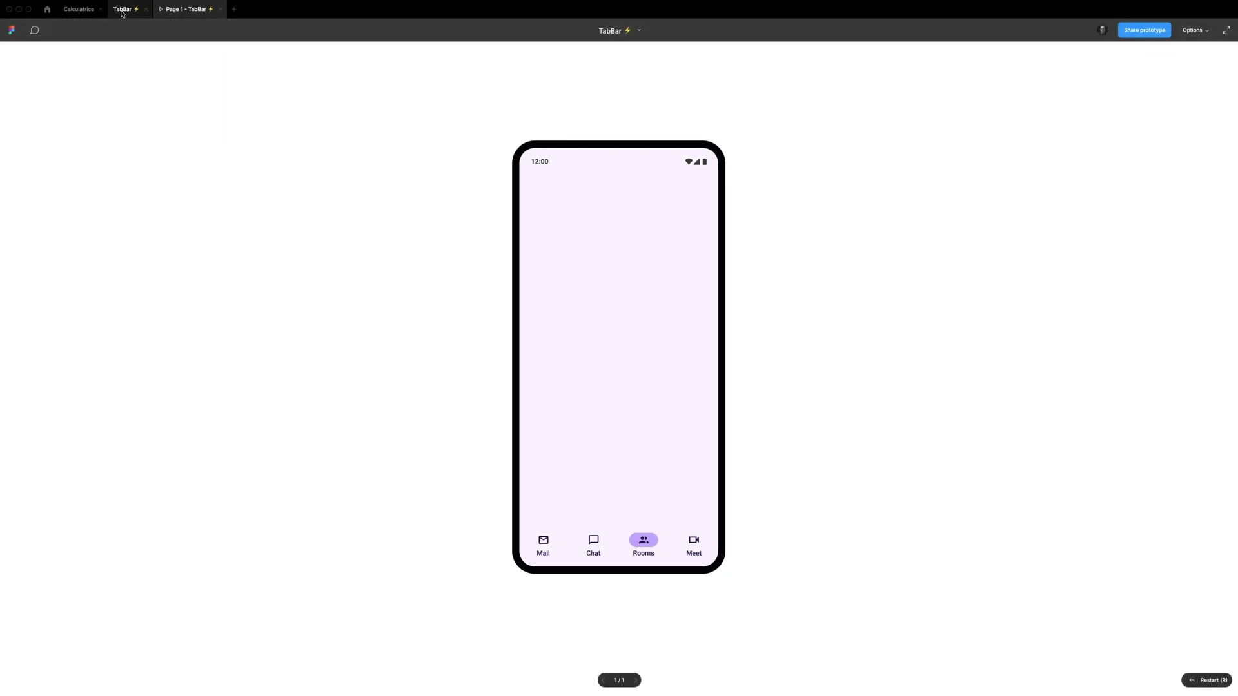
# - Return to the design file and examine the prototype interactions of the blue Chat screen's Mail, Rooms and Meet tabs
pyautogui.click(122, 10)
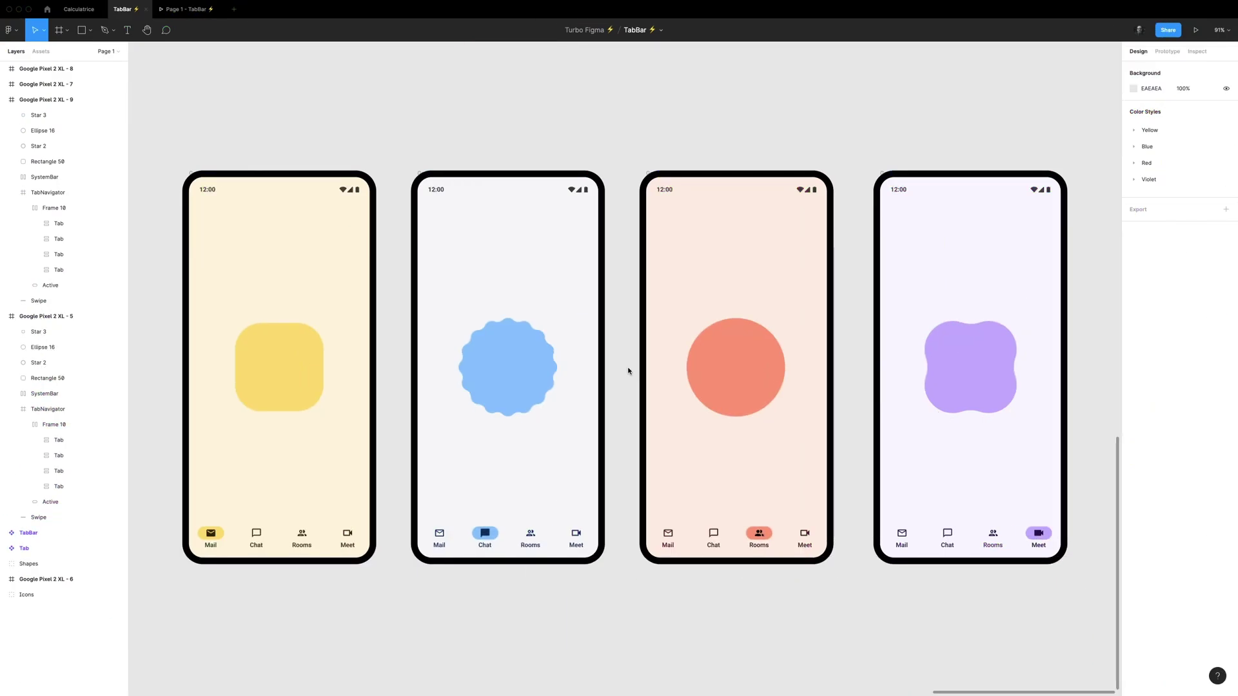
pyautogui.click(1167, 51)
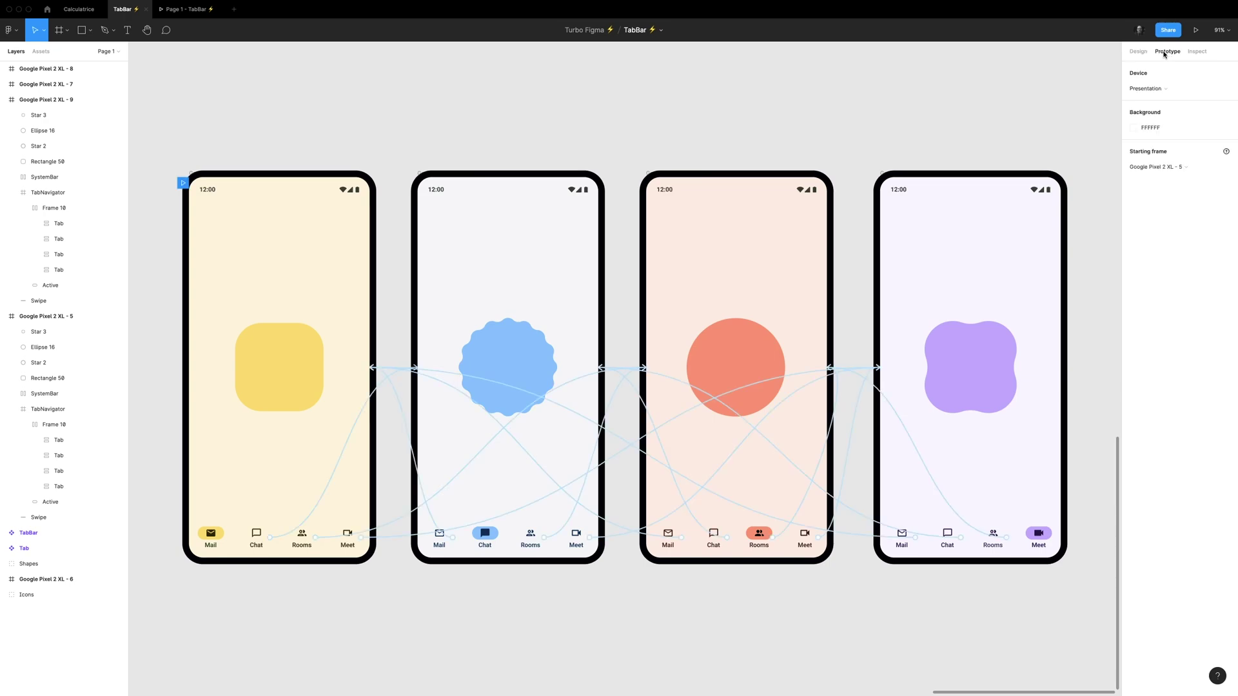
pyautogui.click(439, 529)
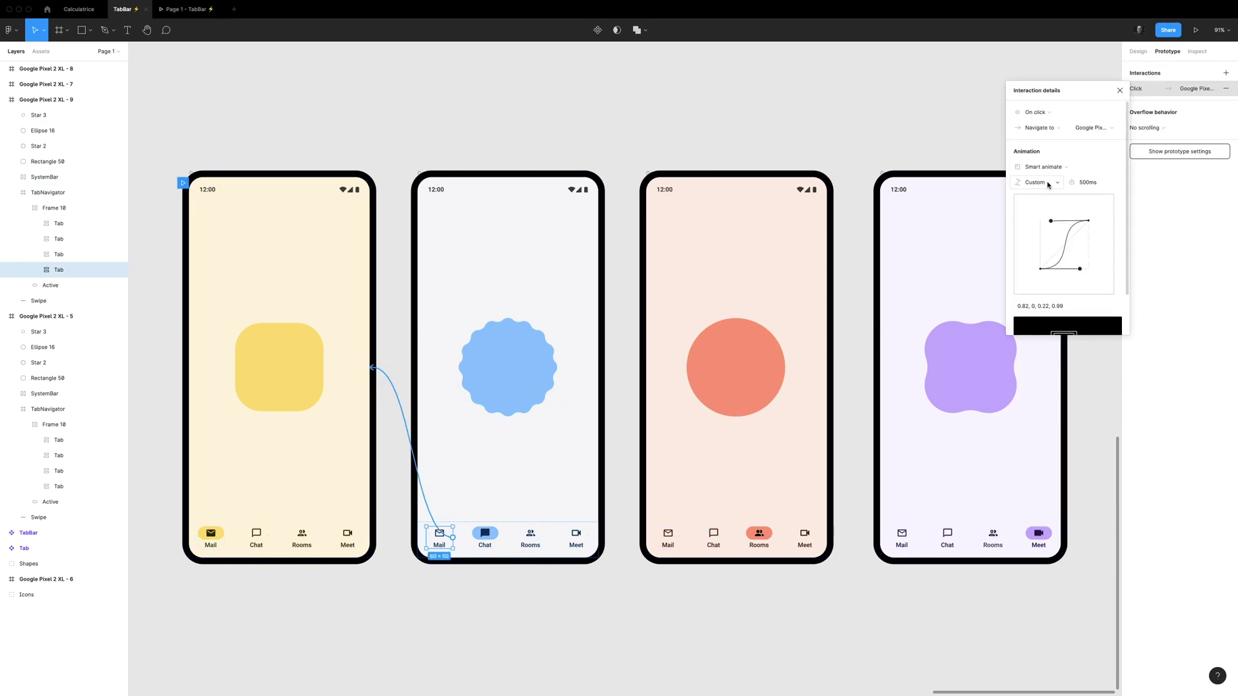
pyautogui.click(530, 536)
pyautogui.click(574, 539)
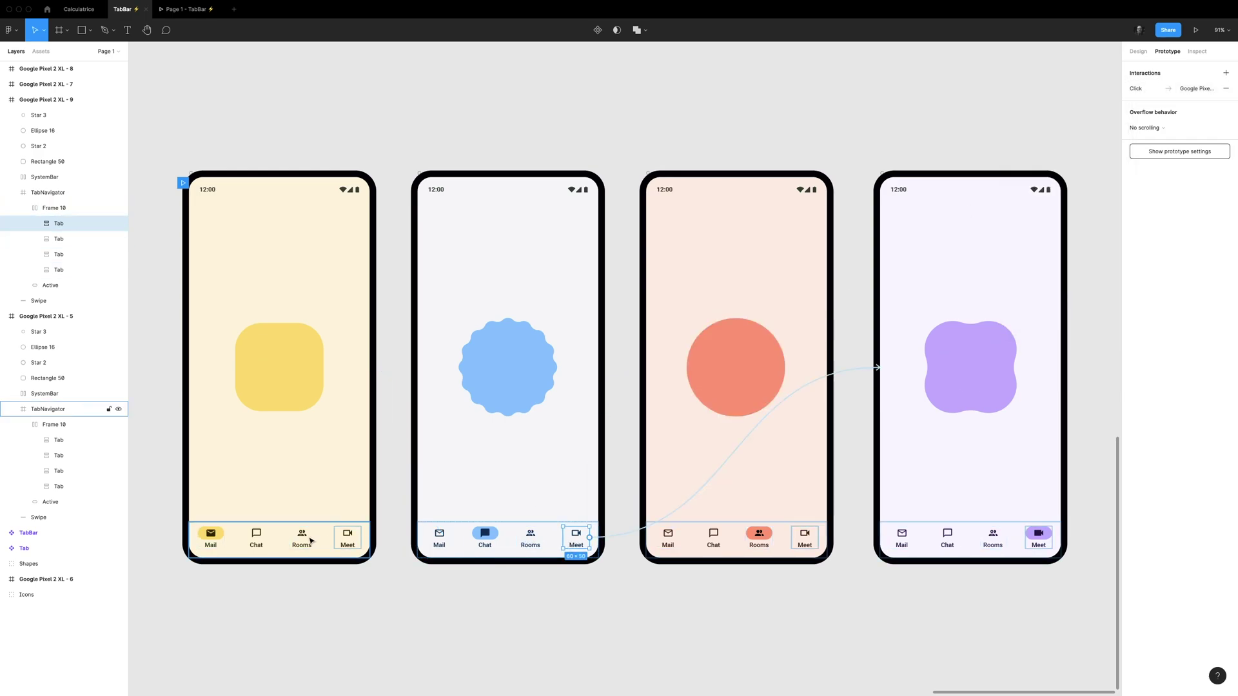
pyautogui.click(1092, 350)
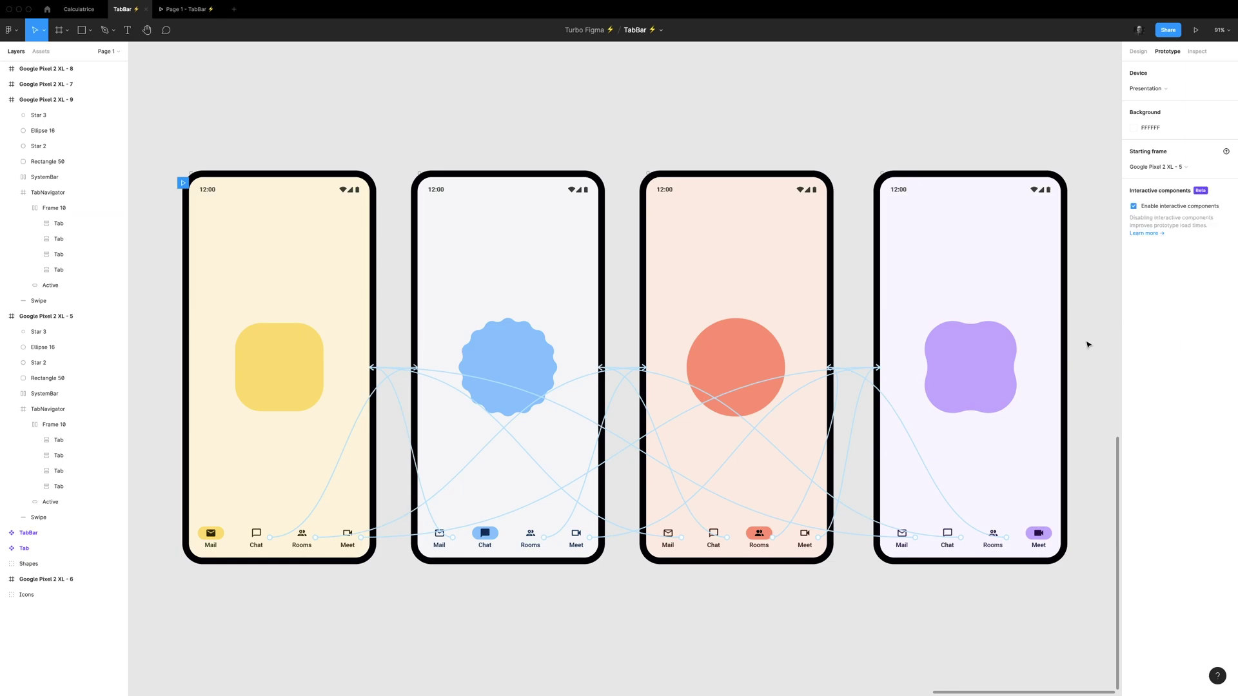
# - Inspect the hidden shapes stacked in the four coloured phone screens using the outline view, and restore the normal view
pyautogui.click(1137, 52)
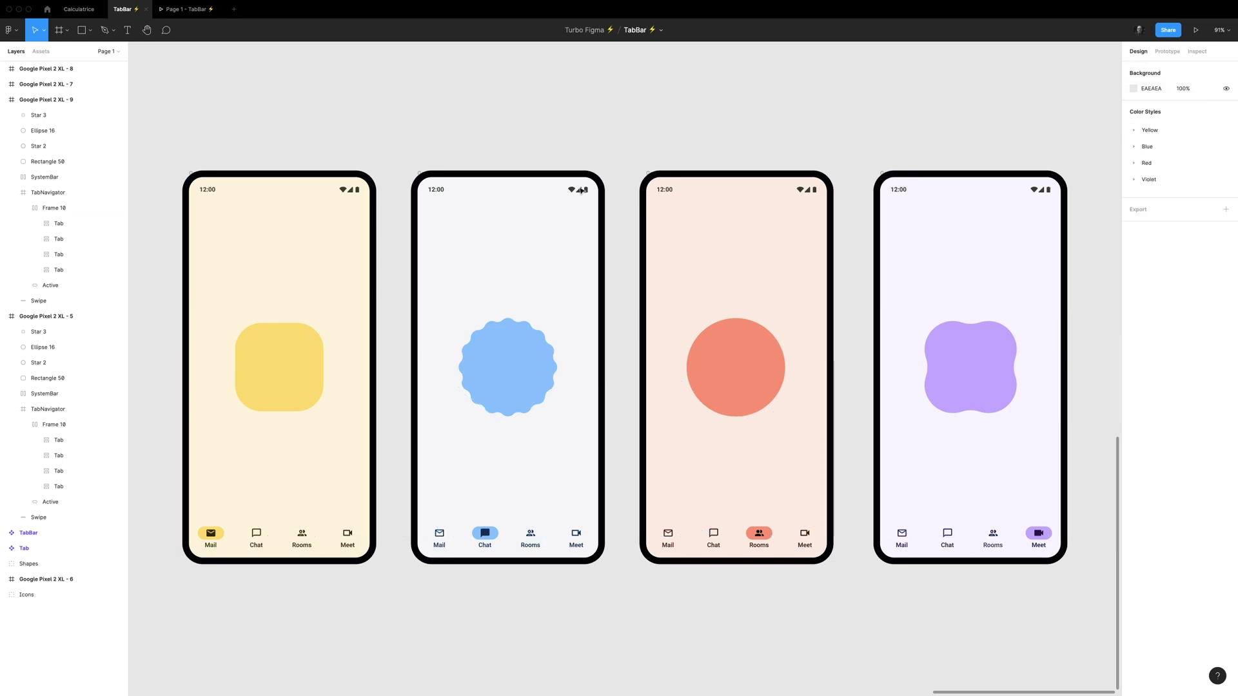
pyautogui.moveTo(449, 294); pyautogui.dragTo(566, 431)
pyautogui.click(565, 432)
pyautogui.hotkey('ctrl', 'y')
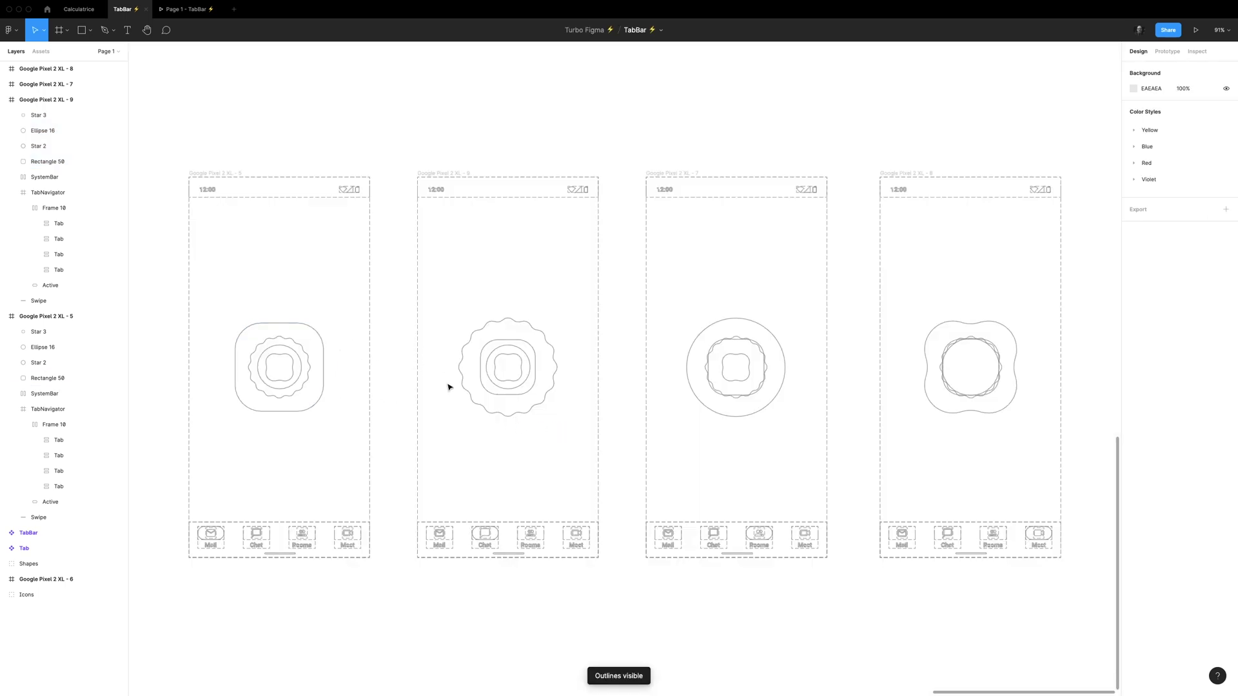
pyautogui.hotkey('ctrl', 'y')
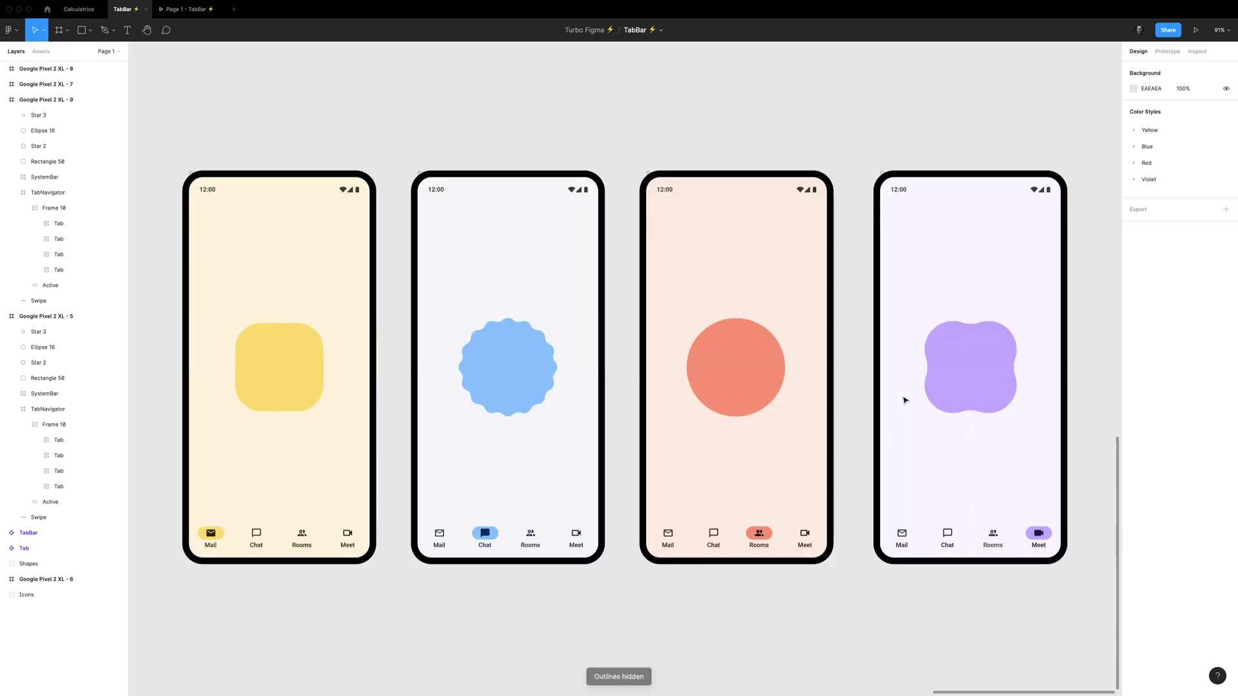
# - Play the four-screen prototype and check the colour and shape transitions by switching repeatedly between Mail, Chat, Rooms and Meet
pyautogui.click(1196, 30)
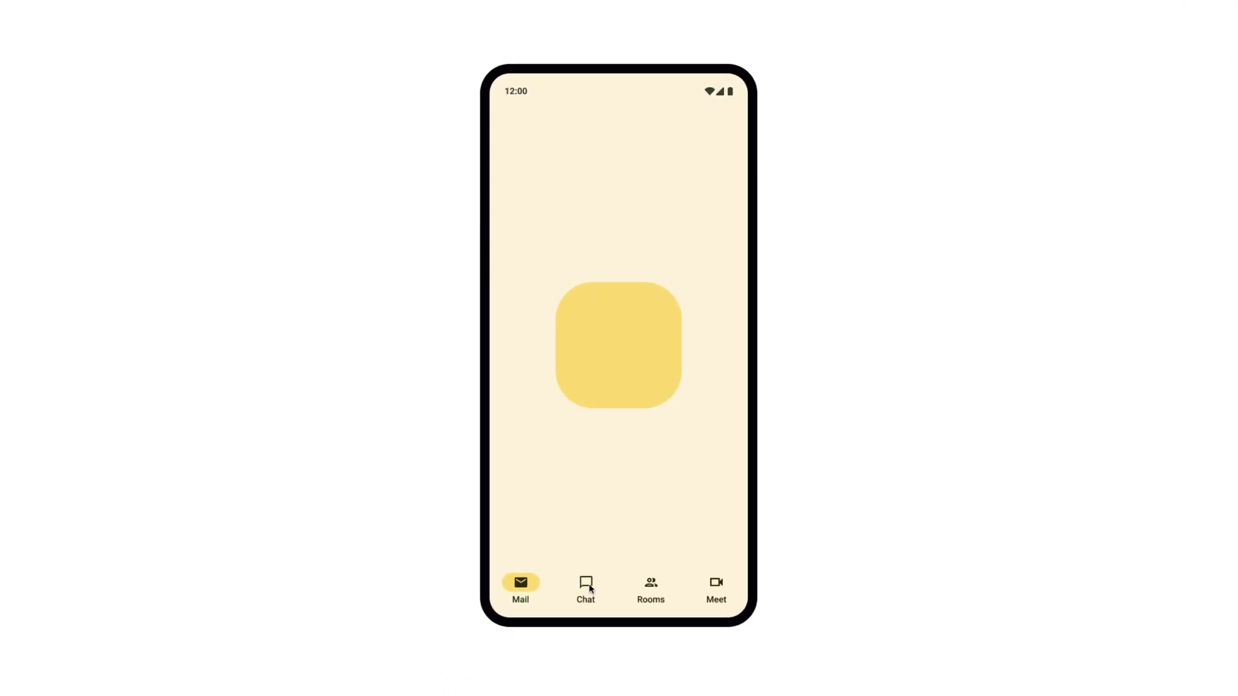
pyautogui.click(586, 588)
pyautogui.click(522, 591)
pyautogui.click(650, 590)
pyautogui.click(718, 592)
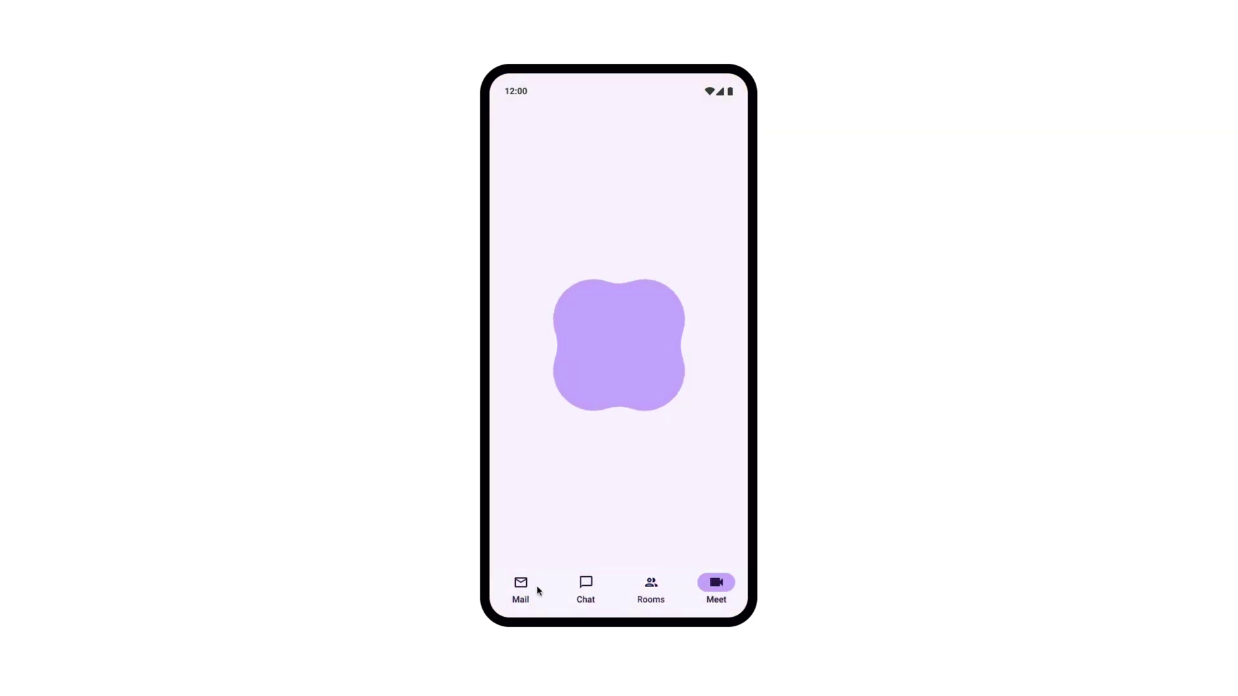
pyautogui.click(524, 590)
pyautogui.click(585, 588)
pyautogui.click(651, 588)
pyautogui.click(715, 586)
pyautogui.click(591, 590)
pyautogui.click(524, 587)
pyautogui.click(651, 586)
pyautogui.click(743, 586)
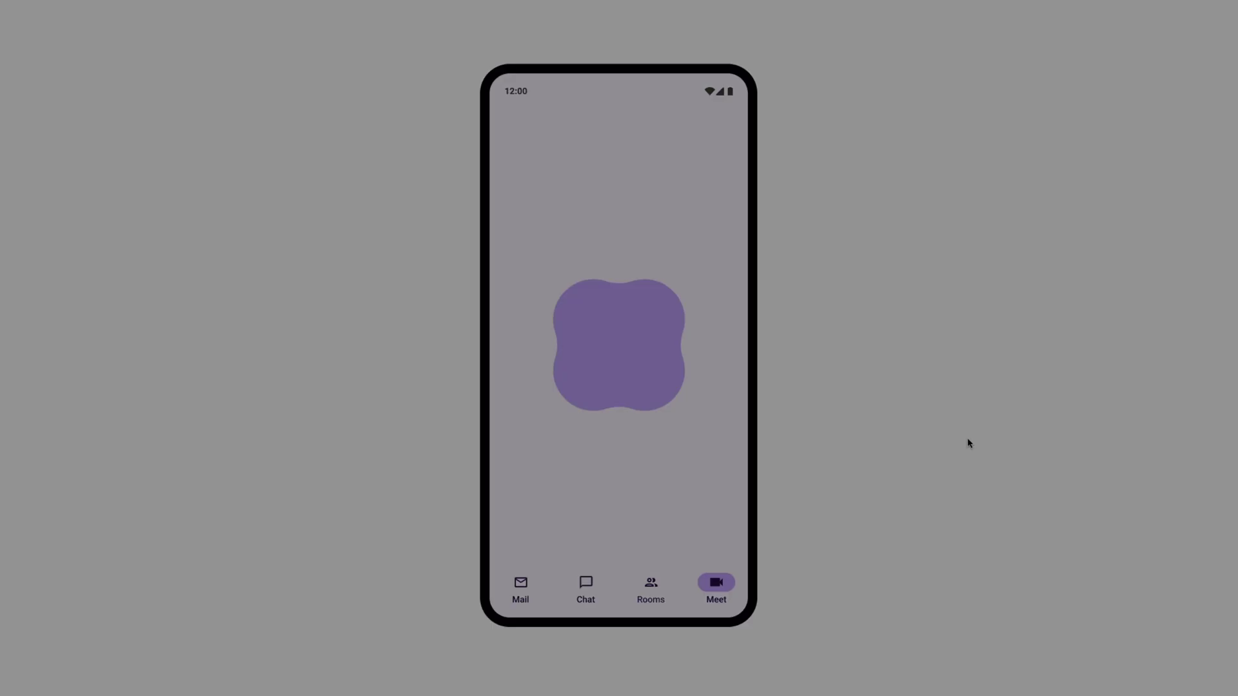